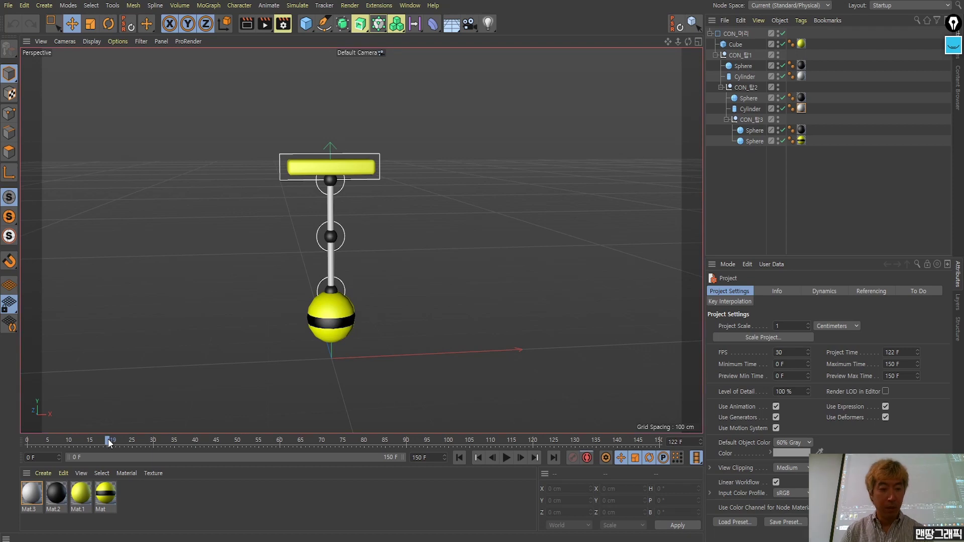
Scrub the pendulum swing through frames 28 to 53 to review it.
drag(108, 438, 56, 440)
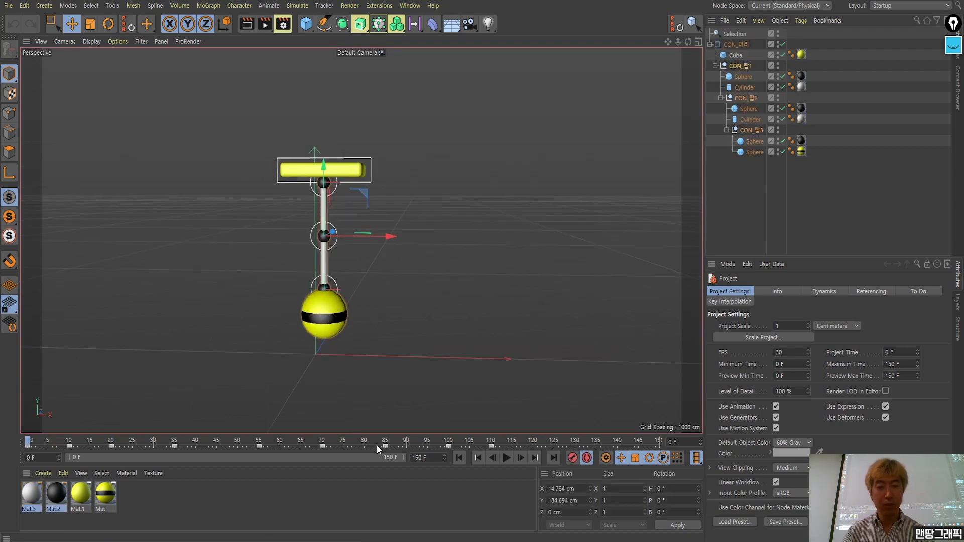
click(506, 458)
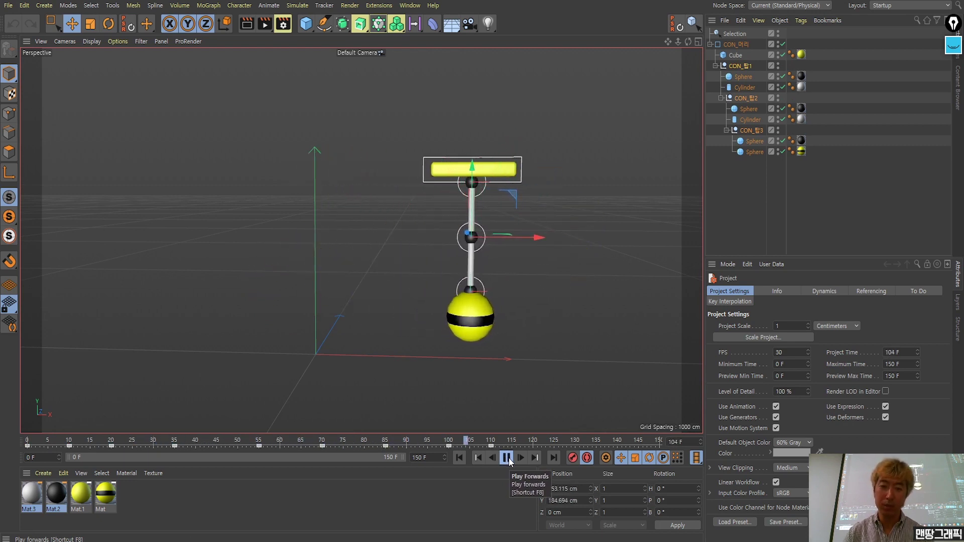
mouse_move(495, 444)
mouse_down()
mouse_move(94, 441)
mouse_move(182, 446)
mouse_up()
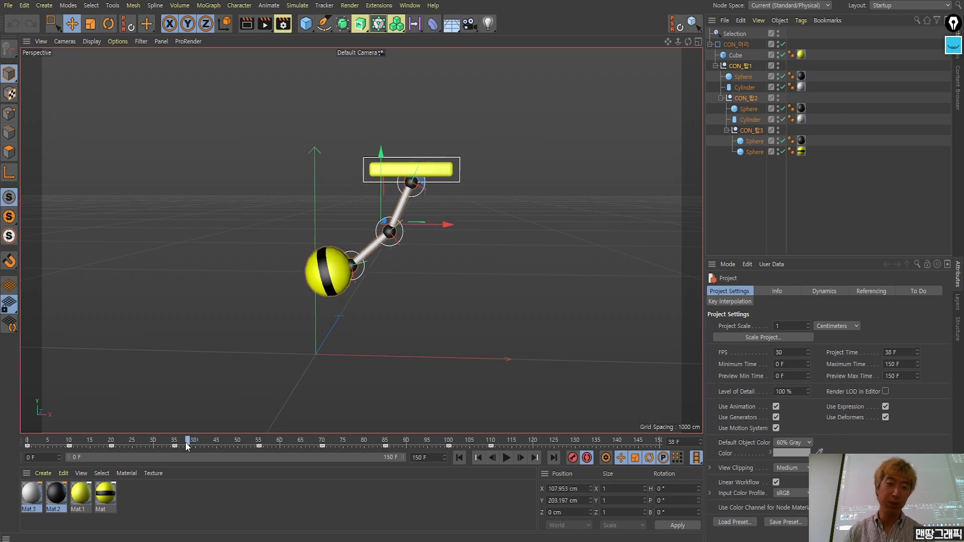
mouse_move(186, 442)
mouse_down()
mouse_move(274, 441)
mouse_move(60, 444)
mouse_up()
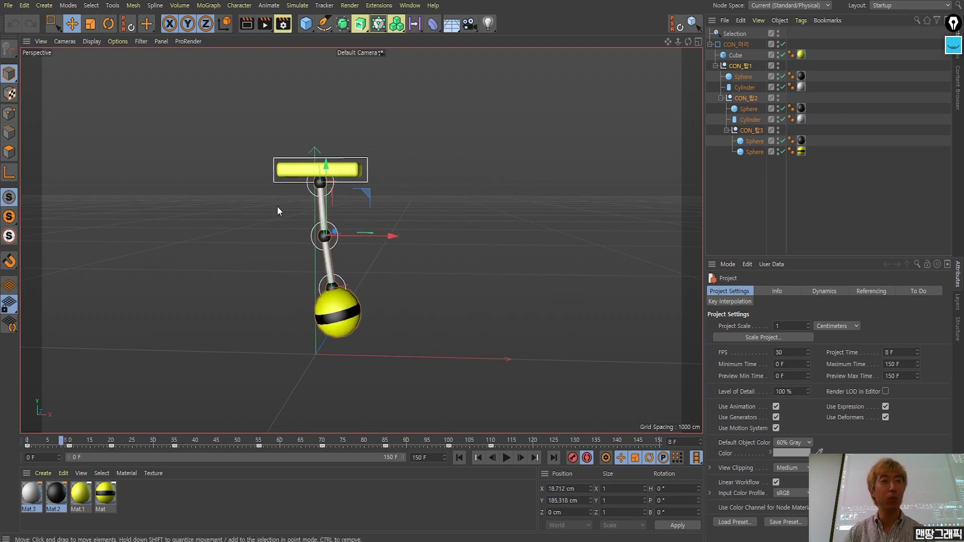
mouse_move(71, 442)
mouse_down()
mouse_move(482, 447)
mouse_move(92, 449)
mouse_move(111, 445)
mouse_up()
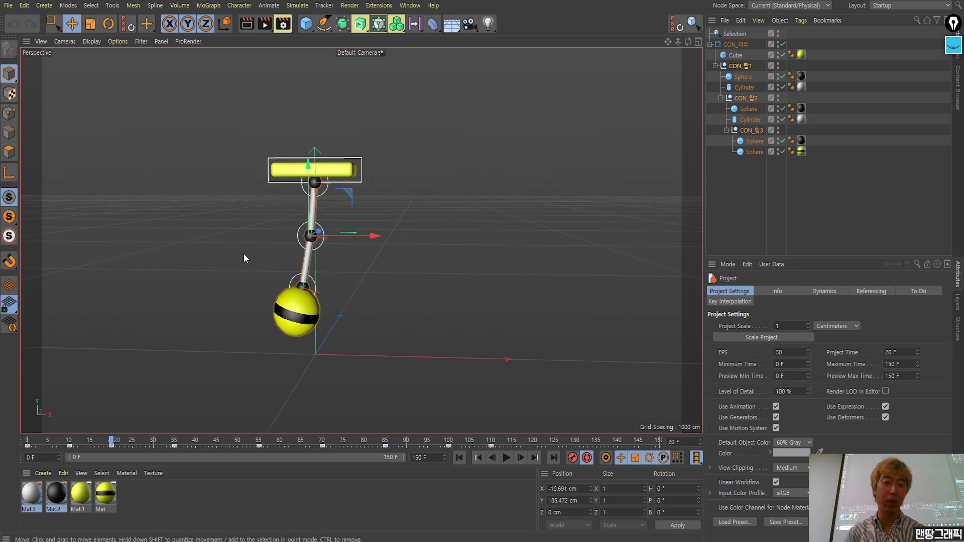
Play the animation, then scrub through the swing from frame 51 up to 106.
key(F8)
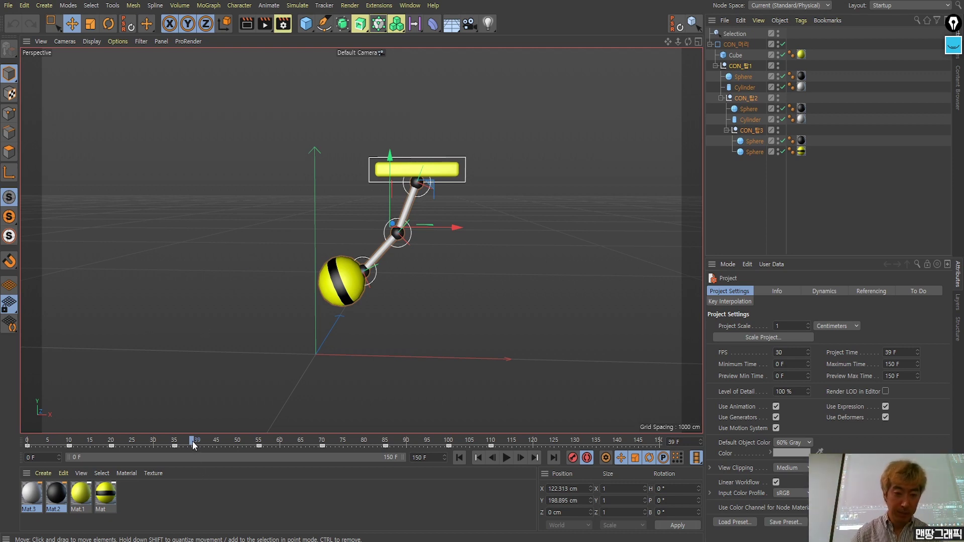
mouse_move(192, 439)
mouse_down()
mouse_move(101, 439)
mouse_move(330, 439)
mouse_move(15, 449)
mouse_up()
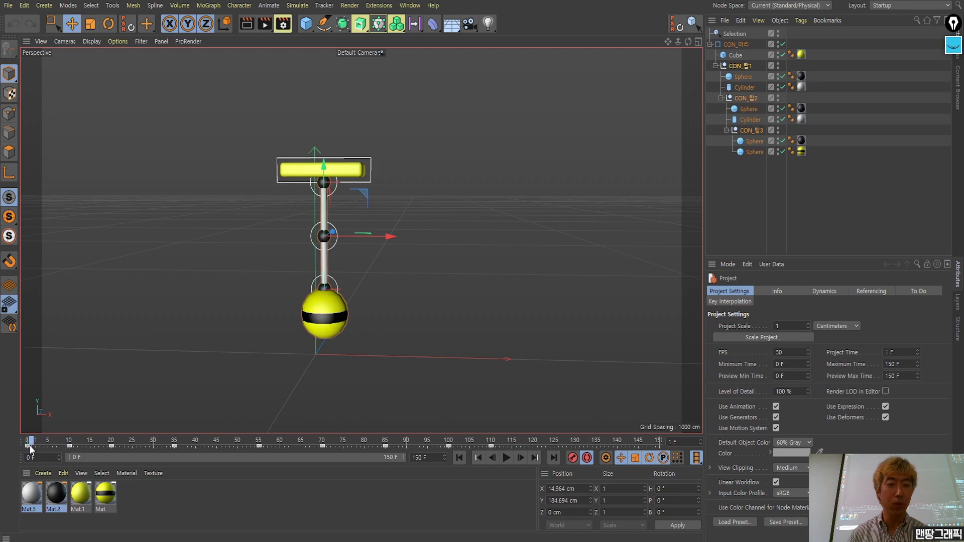
drag(36, 442, 174, 445)
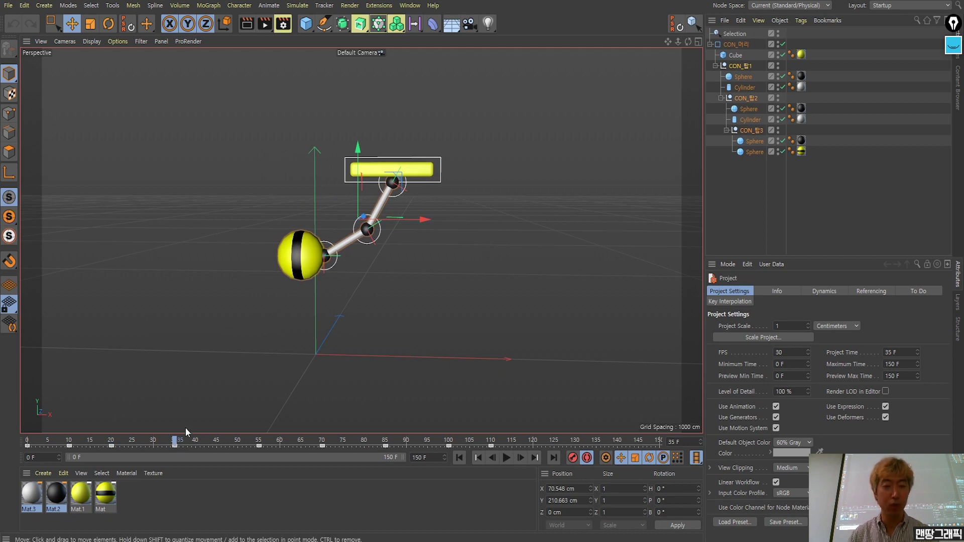
mouse_move(176, 442)
mouse_down()
mouse_move(319, 443)
mouse_move(297, 443)
mouse_up()
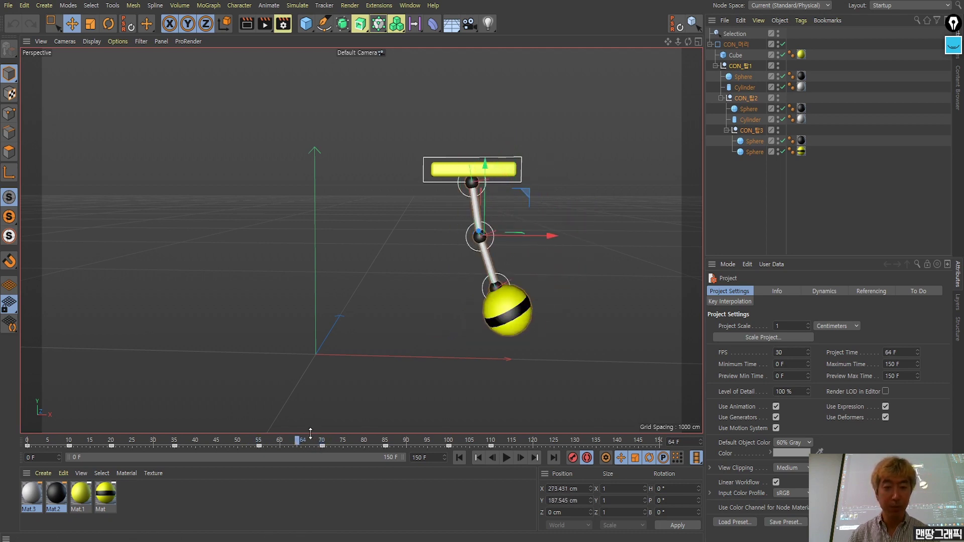
click(322, 443)
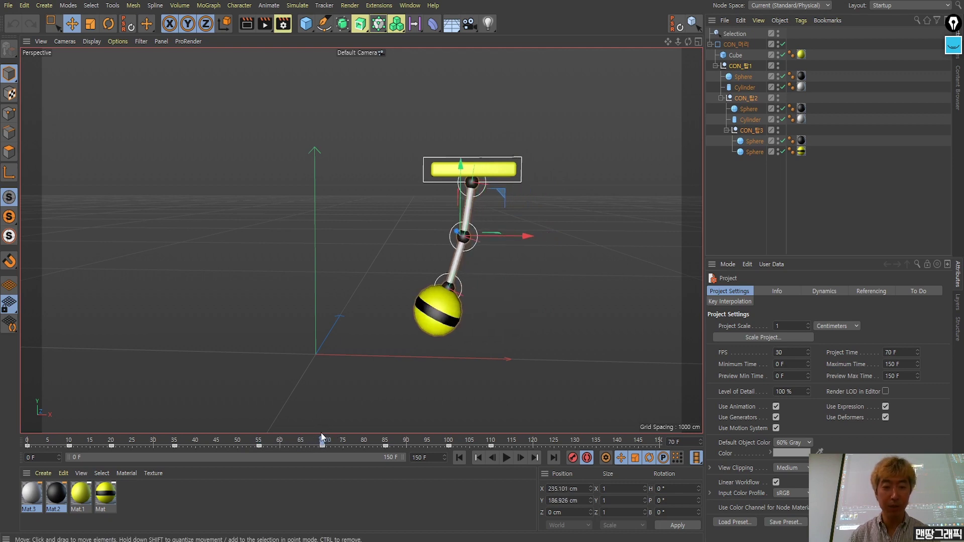
drag(322, 442, 447, 444)
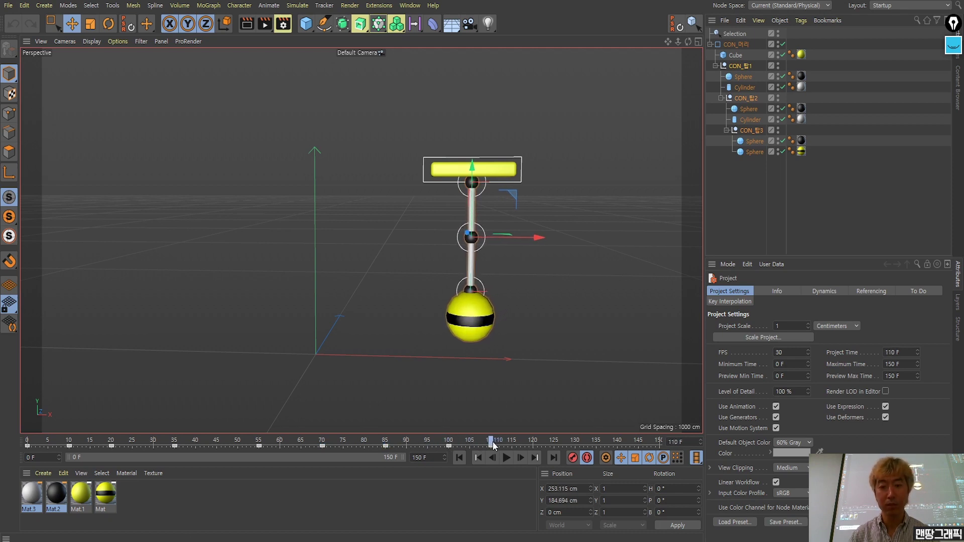
mouse_move(405, 445)
mouse_down()
mouse_move(140, 443)
mouse_move(495, 436)
mouse_up()
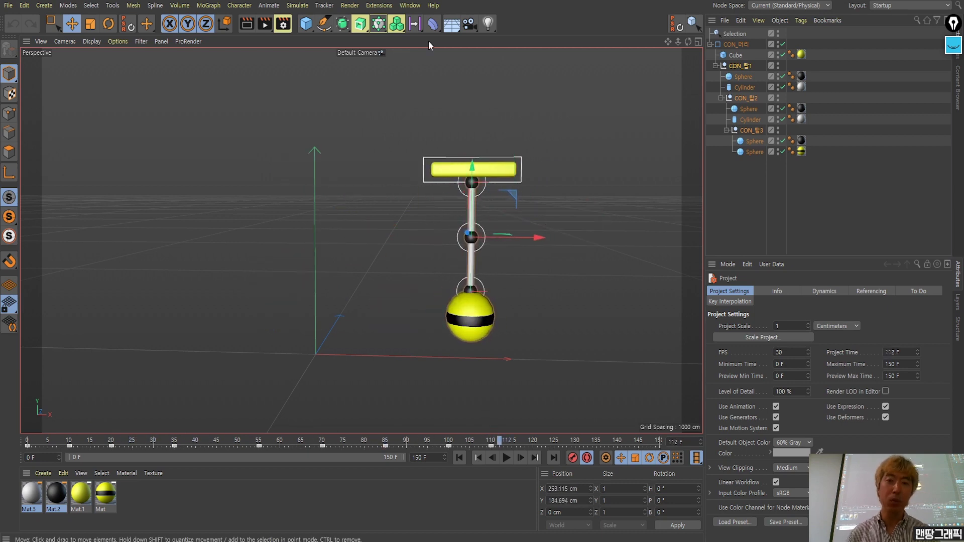
Check the keyframe overview of all tracks in the Timeline, then close it.
click(409, 6)
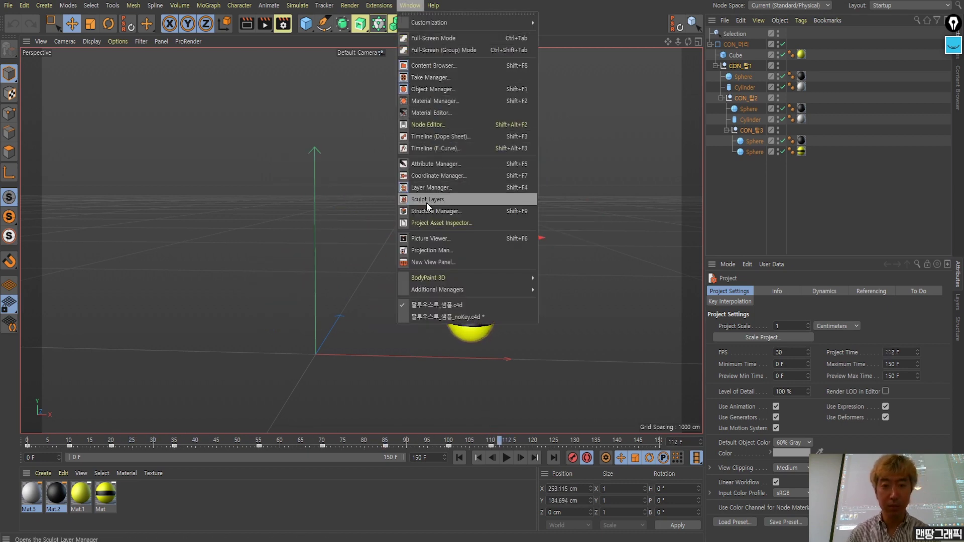
click(429, 149)
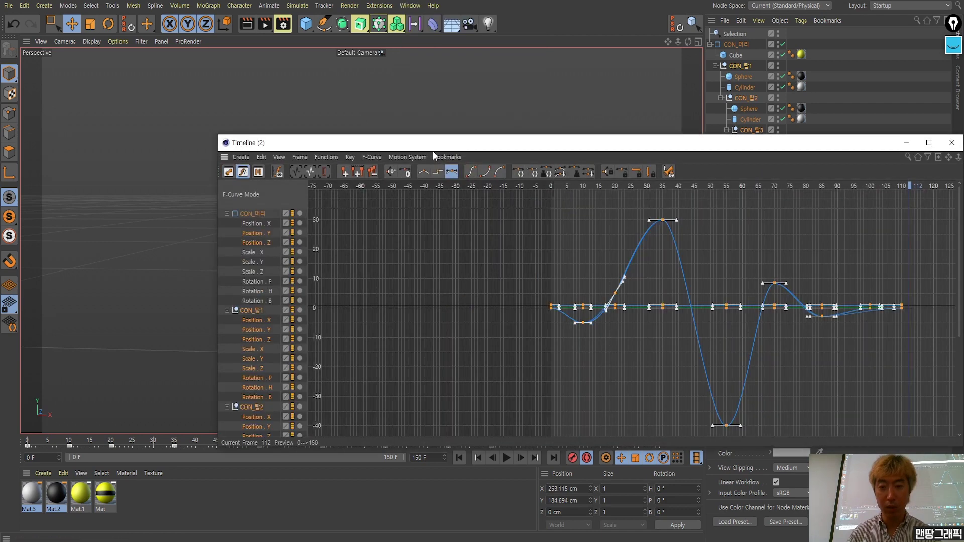
click(229, 172)
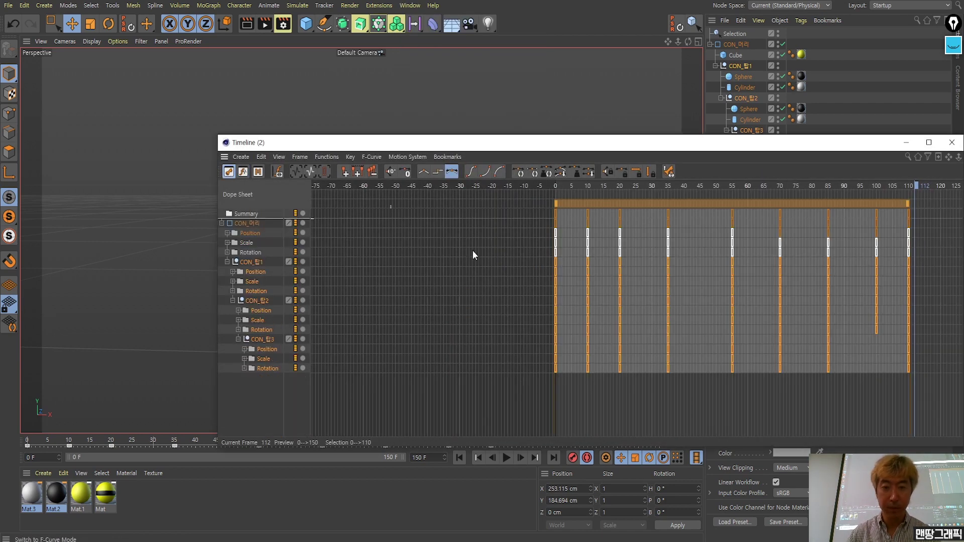
drag(535, 148, 685, 90)
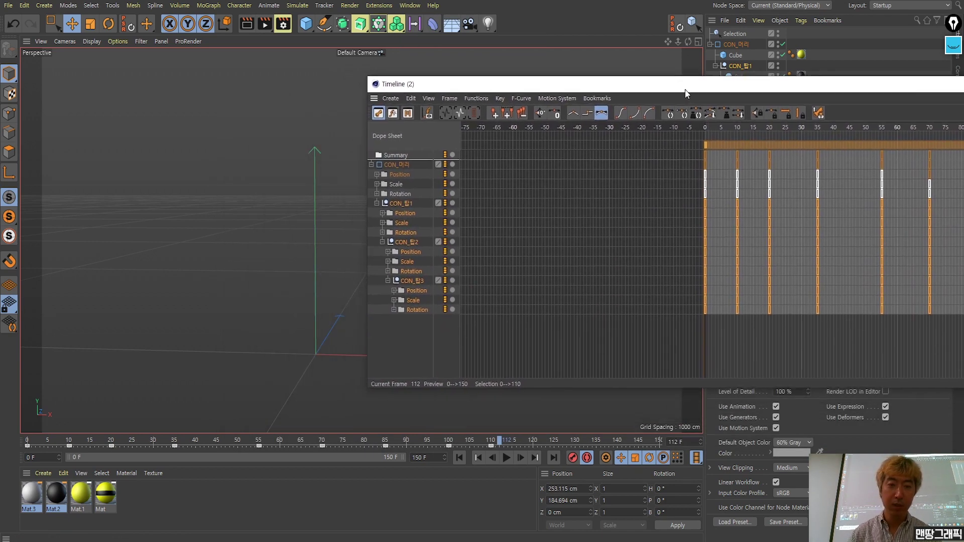
drag(598, 84, 344, 145)
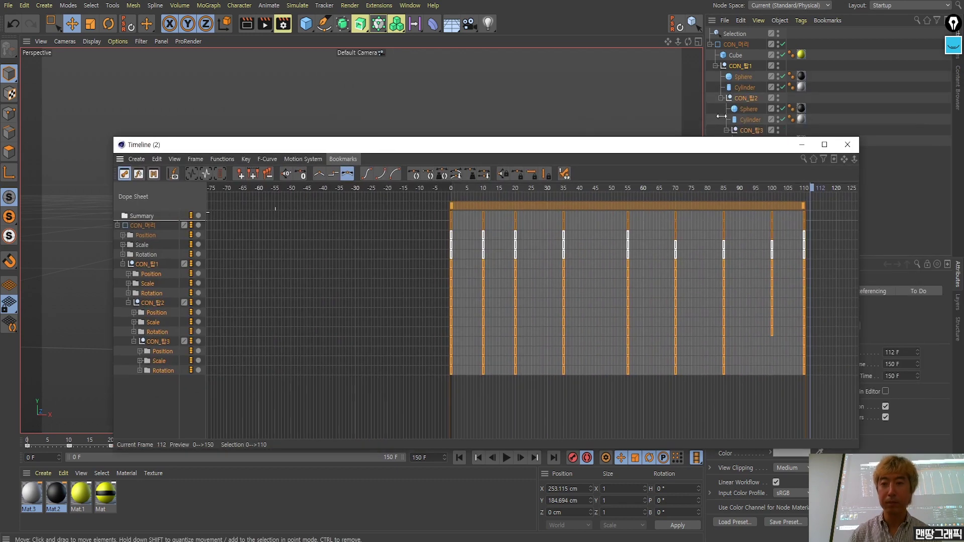
key(shift+F3)
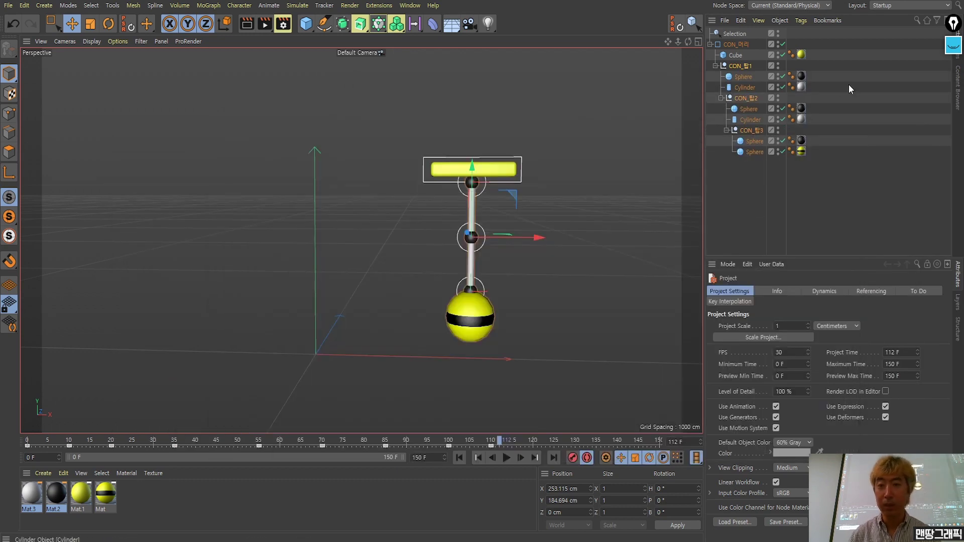
Test-move the CON_탑1 chain left, then undo it.
click(852, 79)
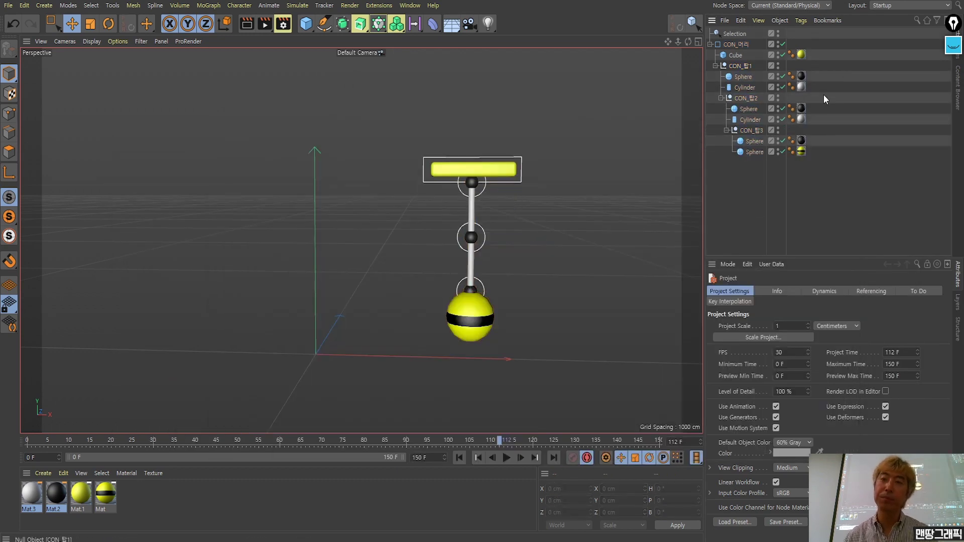
click(737, 44)
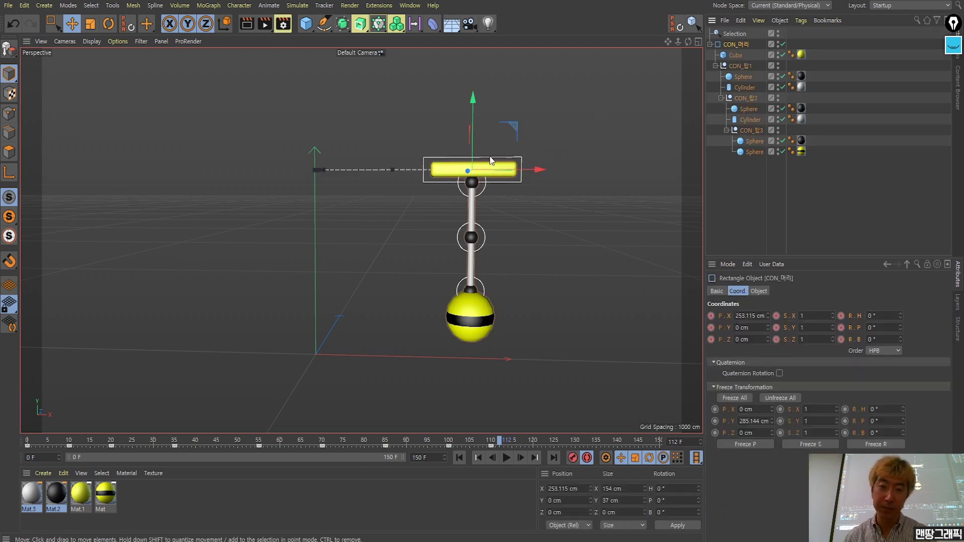
click(743, 67)
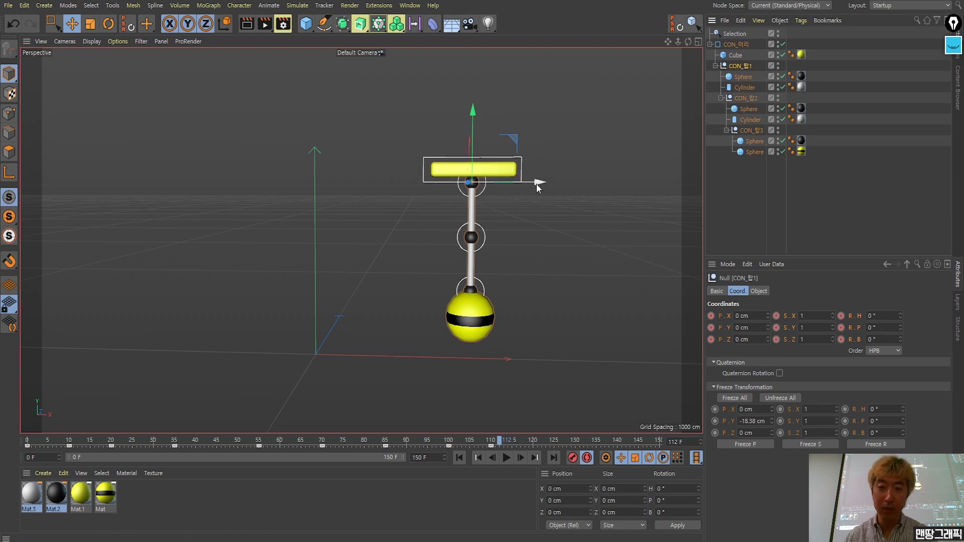
drag(537, 187, 393, 195)
key(ctrl+z)
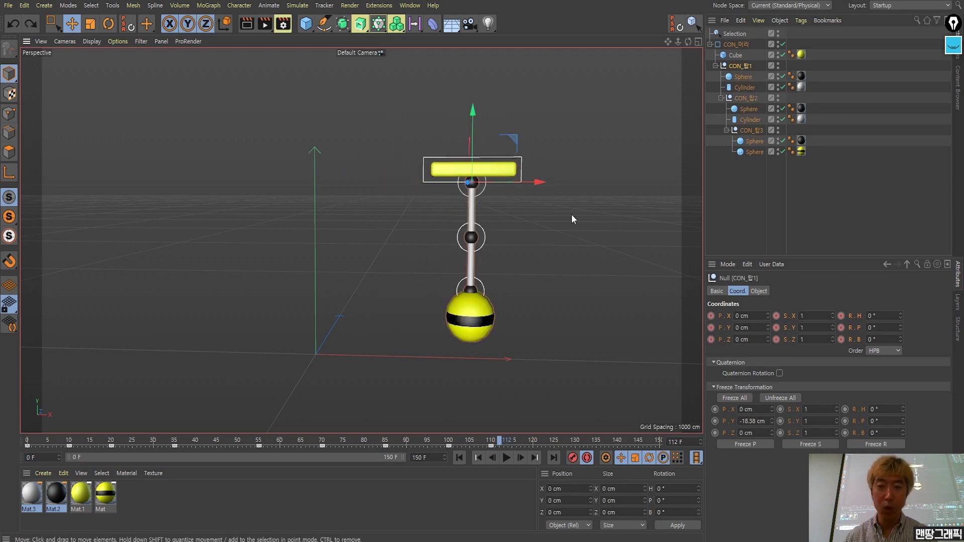
Shift CON_탑3 and the ball left, the CON_탑2 group right, and the CON_탑1 chain left.
click(471, 277)
drag(506, 287, 435, 297)
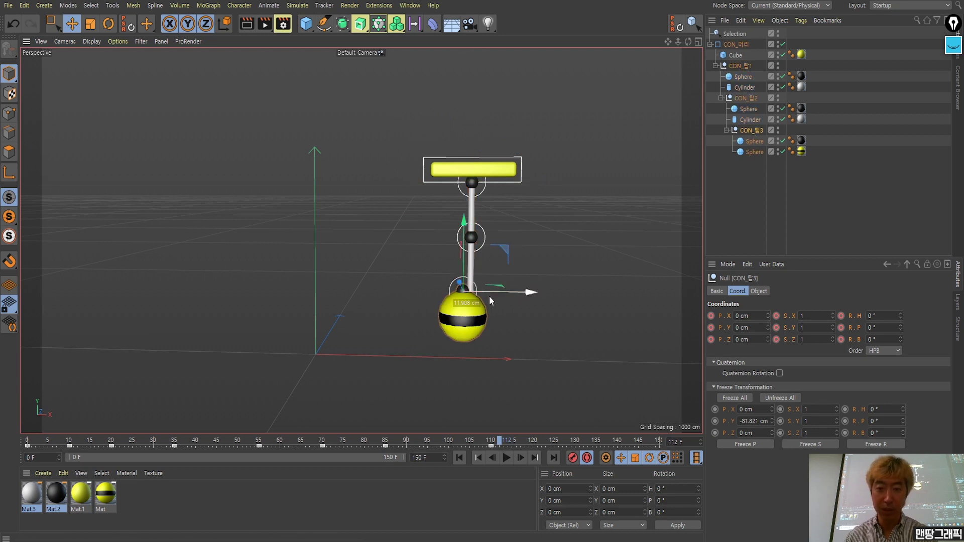
click(747, 100)
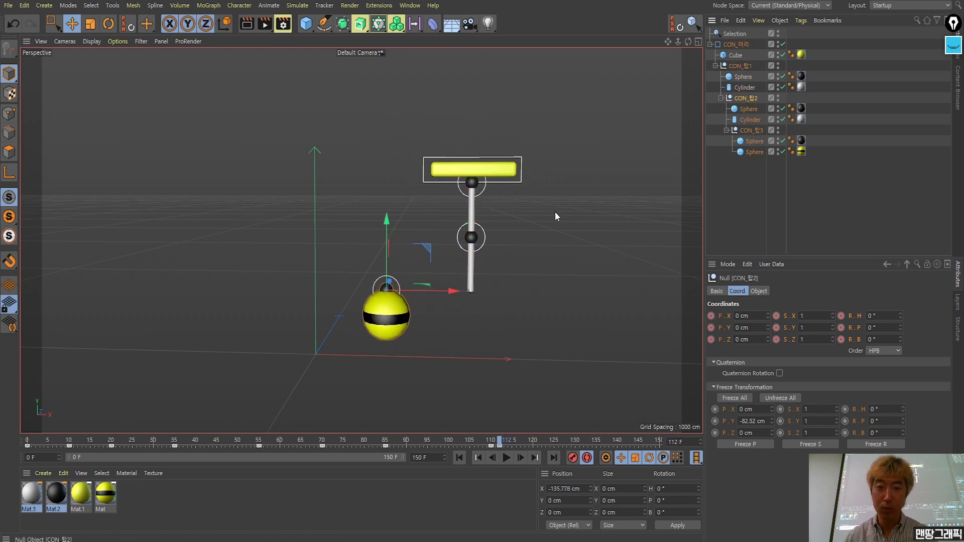
drag(517, 240, 576, 240)
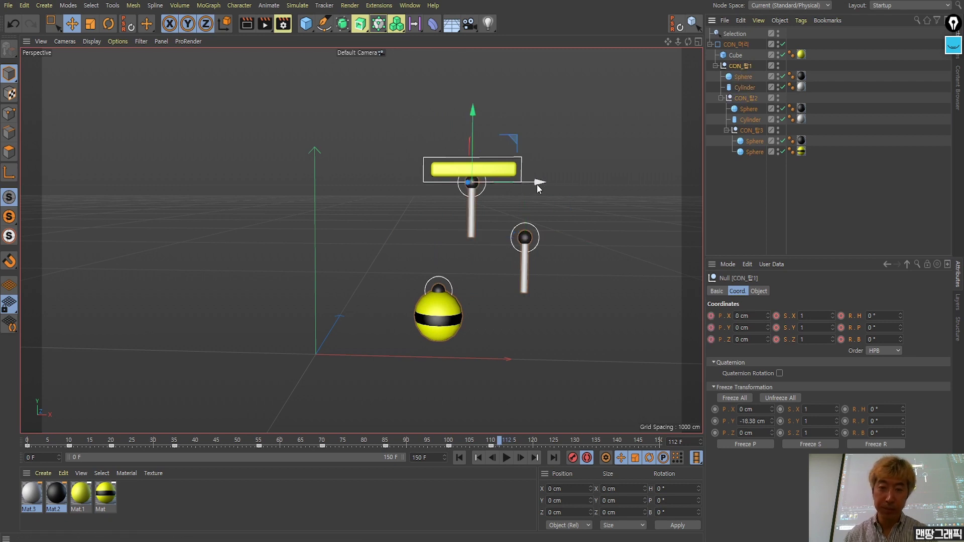
drag(538, 184, 436, 195)
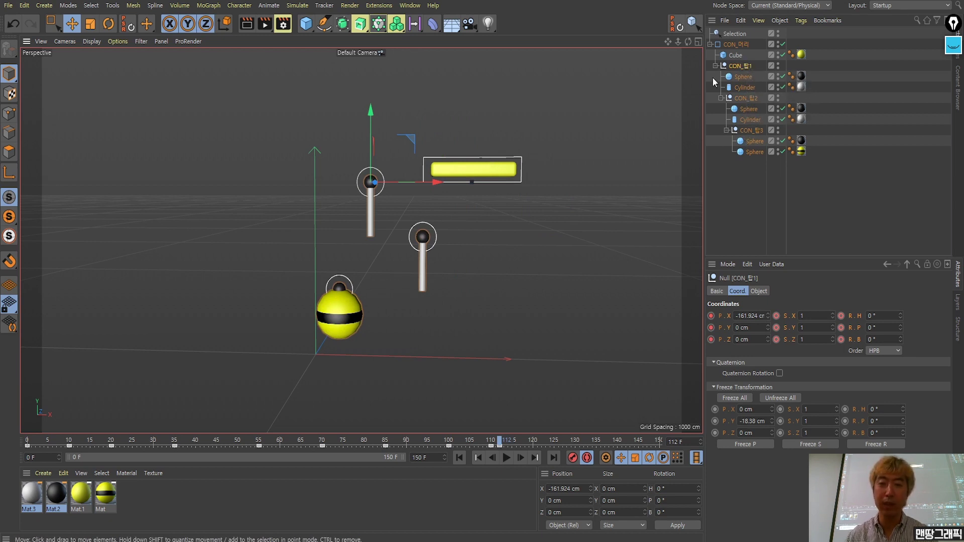
Undo the rectangle move and earlier test moves, then scrub to check the pose.
click(522, 163)
drag(522, 165, 546, 177)
key(ctrl+z)
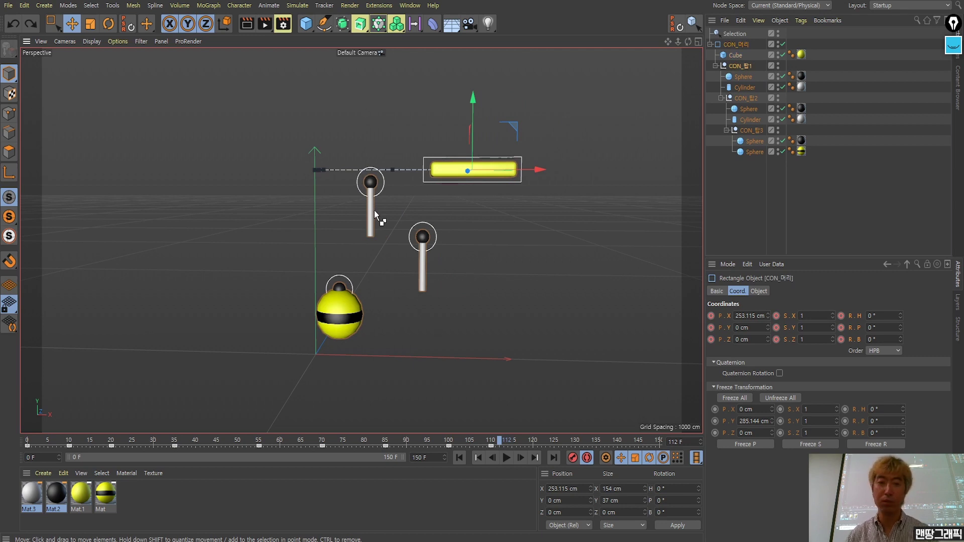
key(ctrl+z)
key(ctrl+z)
key(ctrl+z)
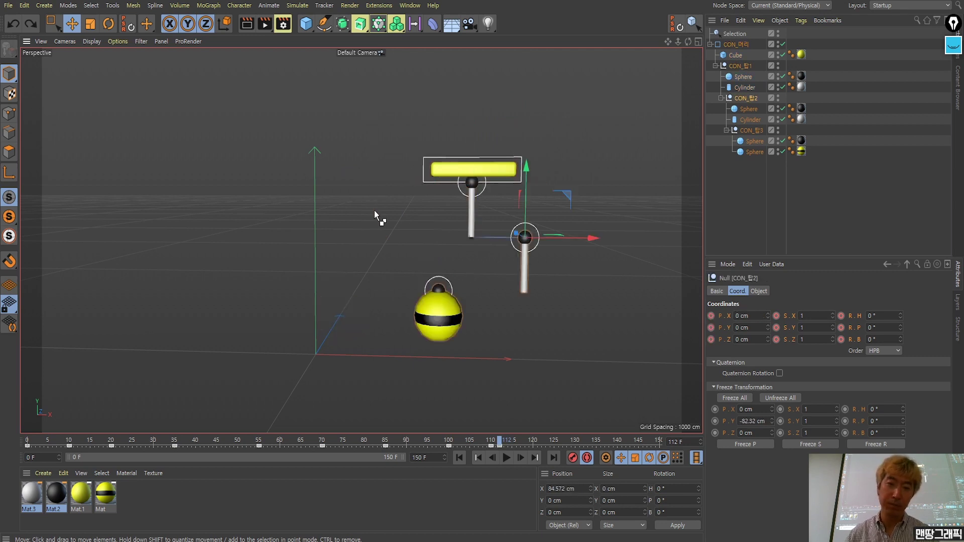
key(ctrl+z)
key(ctrl+z)
key(ctrl+z)
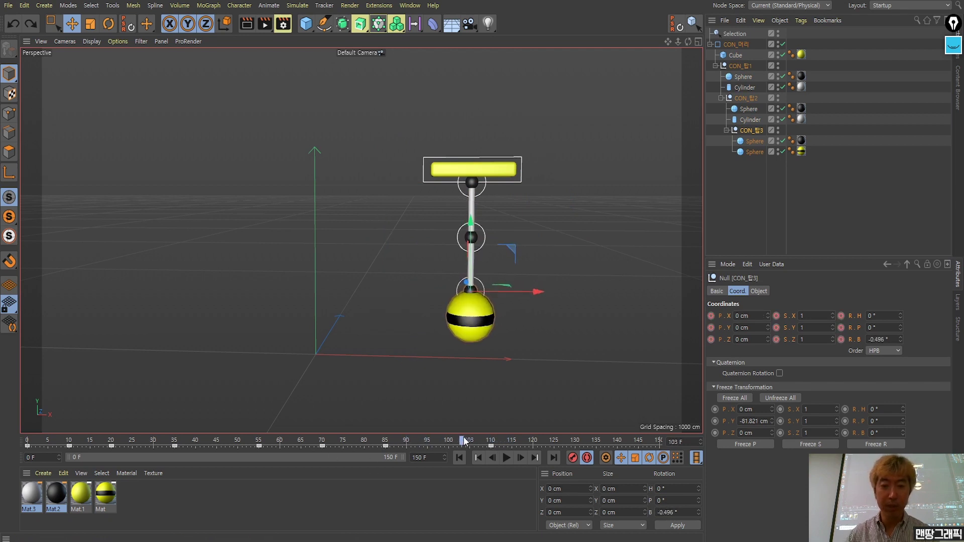
mouse_move(430, 439)
mouse_down()
mouse_move(177, 439)
mouse_move(507, 440)
mouse_up()
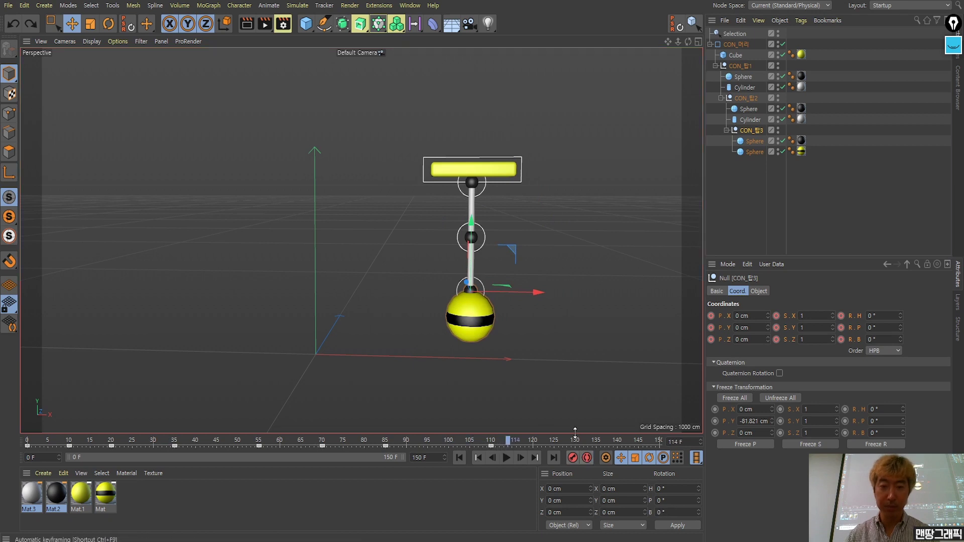
Duplicate the collapsed CON_머리 rig and rename the copy CON_머리오버랩핑.
alt+drag(478, 190, 425, 243)
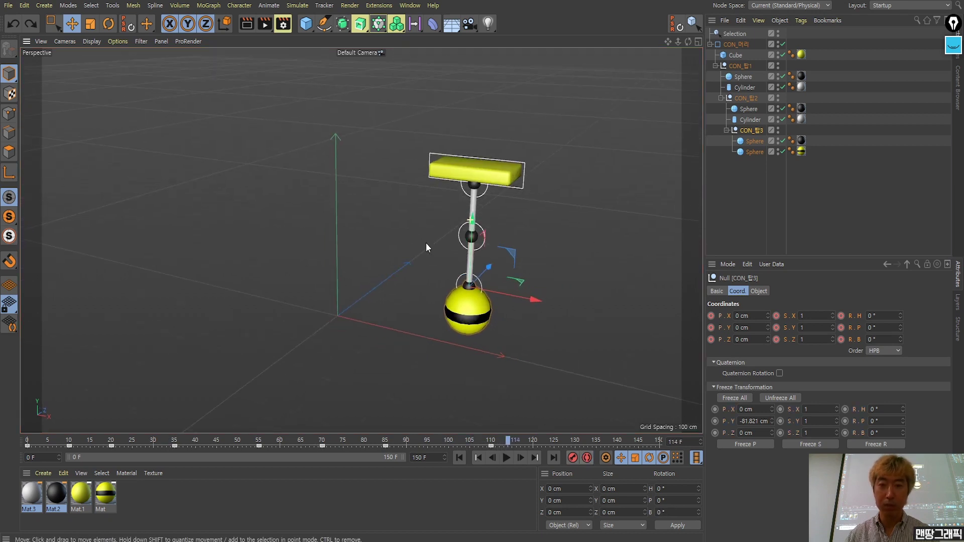
click(710, 45)
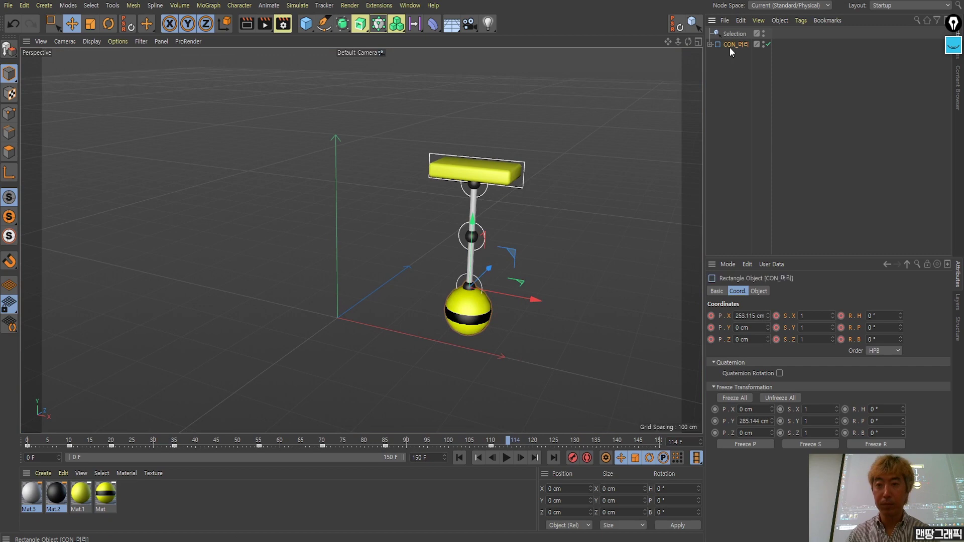
ctrl+drag(730, 47, 733, 66)
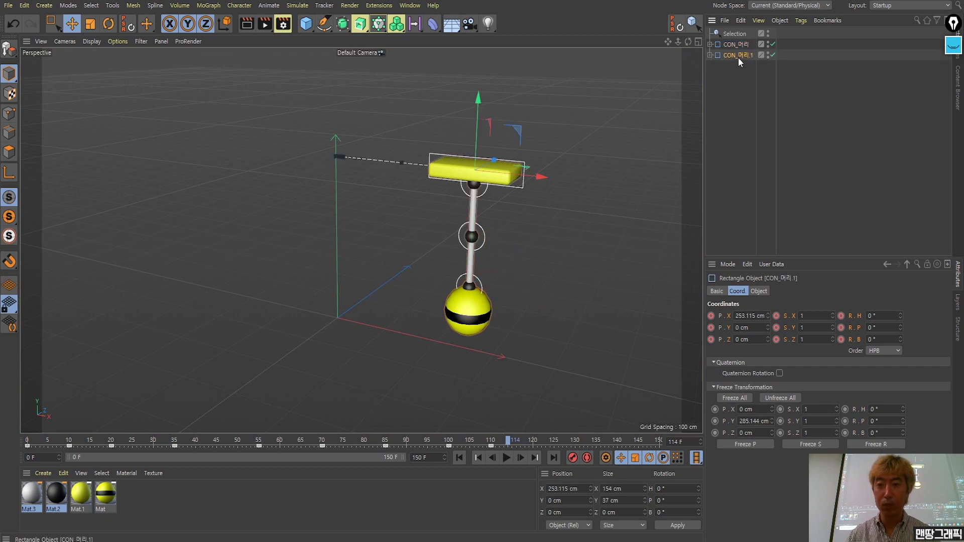
double_click(738, 56)
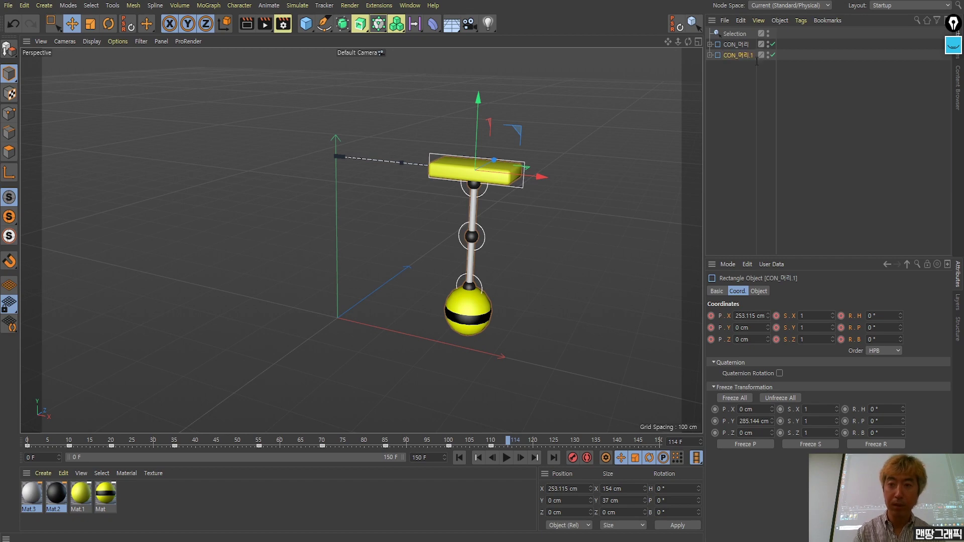
text(오버랩)
click(743, 54)
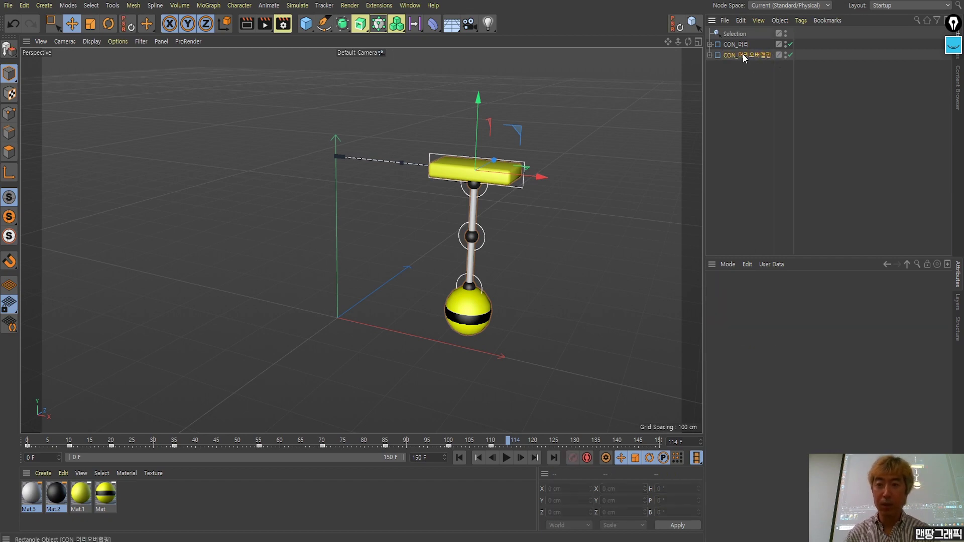
Open the F-Curve timeline and select the copy's Position.X keys.
click(410, 5)
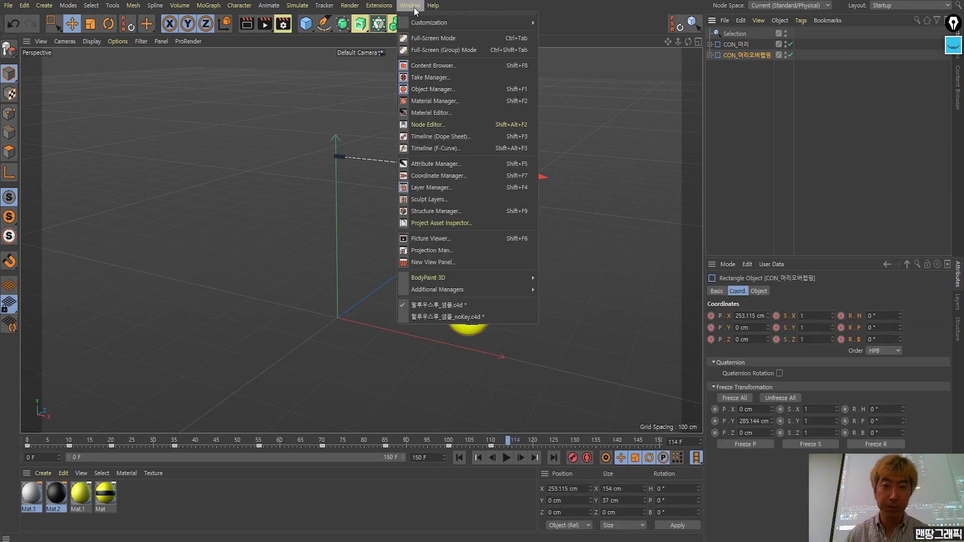
click(420, 148)
scroll(582, 221, down, 2)
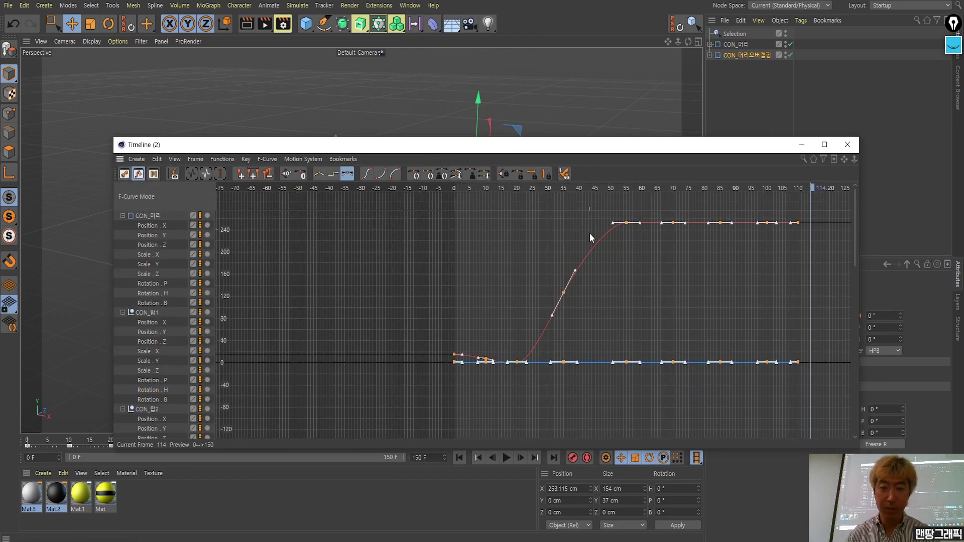
click(159, 227)
drag(412, 385, 815, 209)
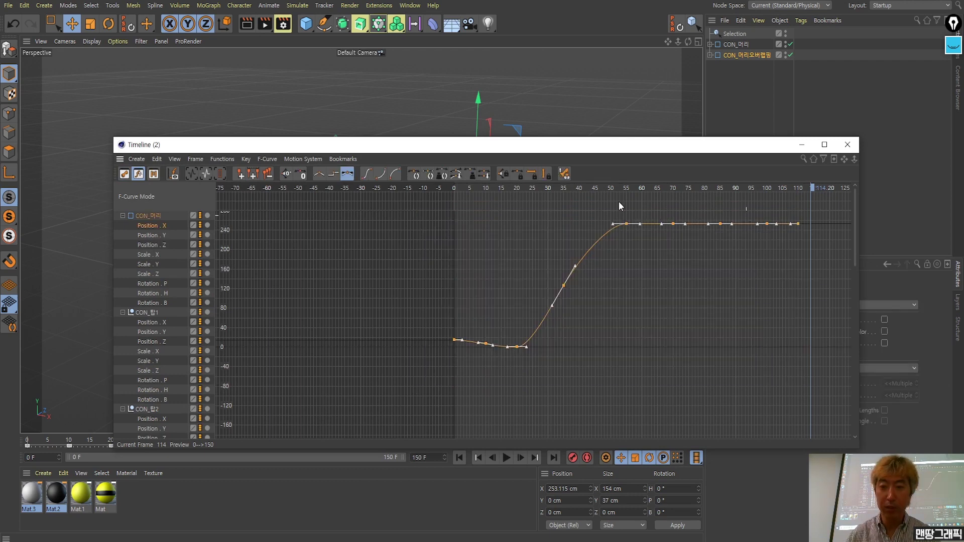
mouse_move(595, 149)
mouse_down()
mouse_move(605, 286)
mouse_move(606, 227)
mouse_up()
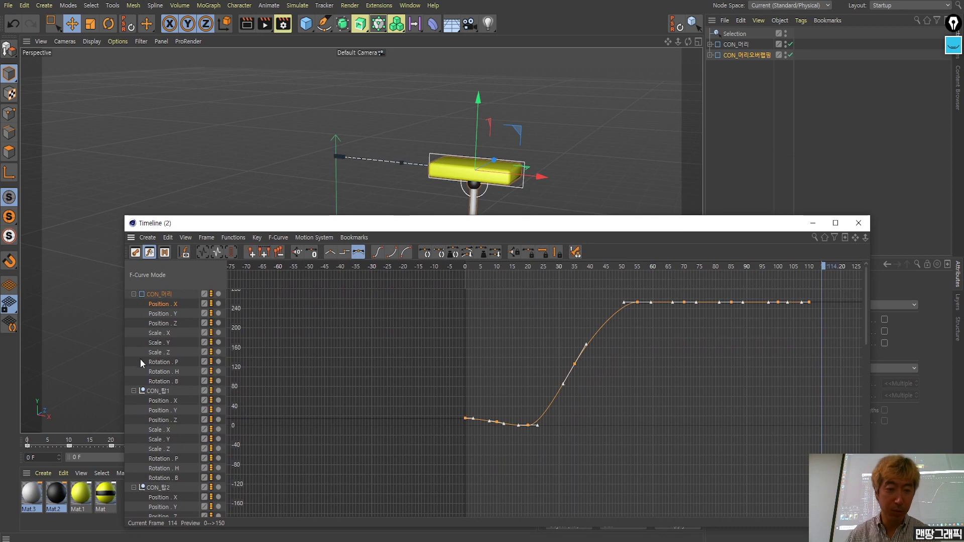
Lower the copy's Position.Z keys below -40 to move it beside the original.
click(156, 324)
drag(848, 378, 441, 465)
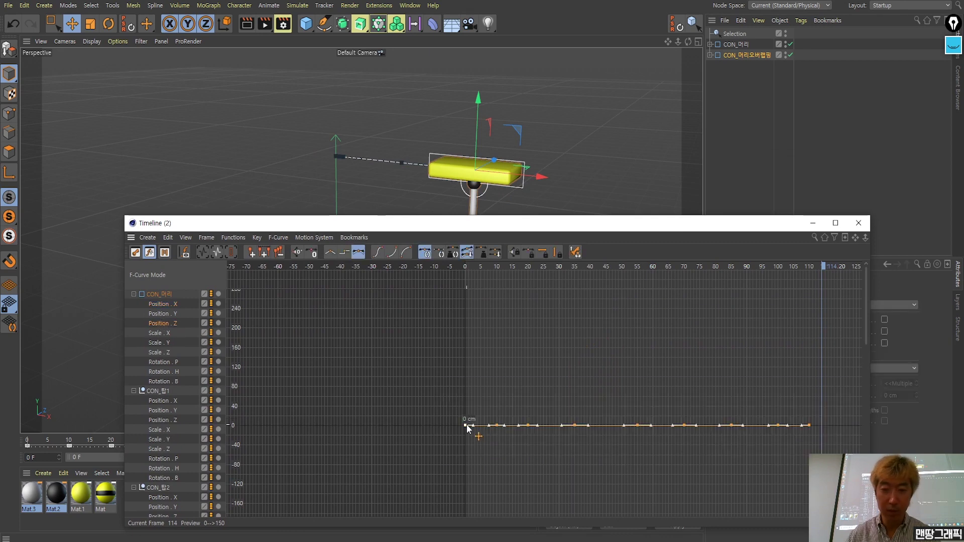
drag(466, 424, 468, 456)
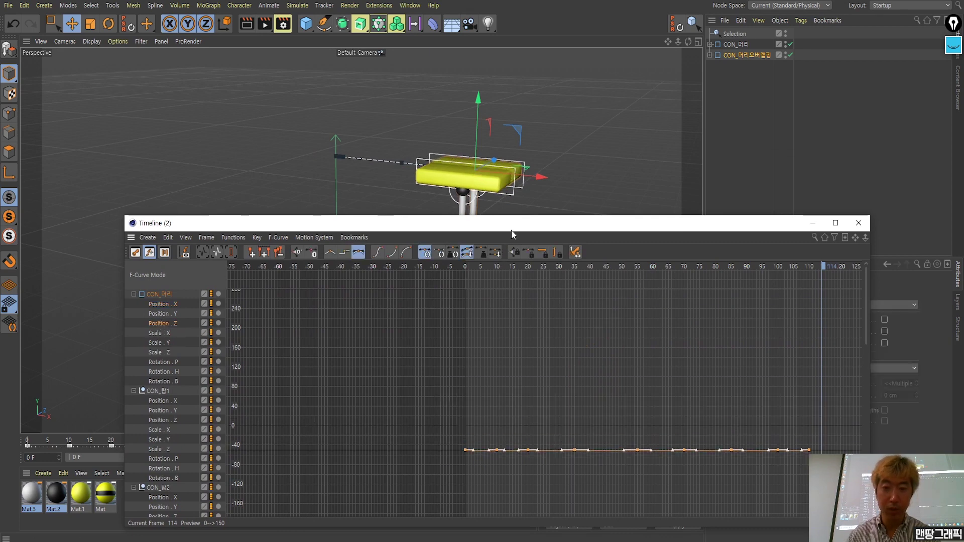
mouse_move(511, 230)
mouse_down()
mouse_move(537, 150)
mouse_move(531, 306)
mouse_up()
drag(490, 402, 494, 435)
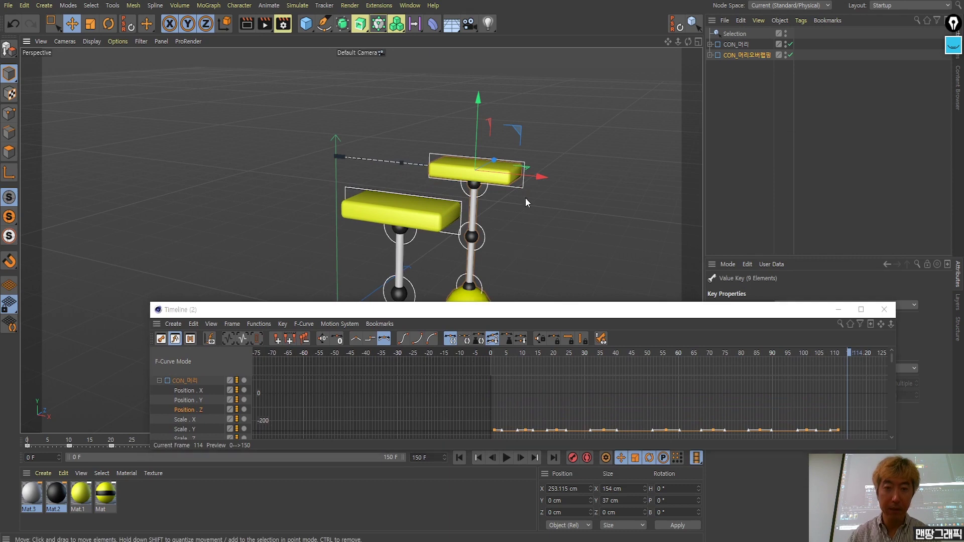
Frame both pendulum rigs side by side in the viewport.
alt+middle_drag(525, 198, 530, 128)
drag(620, 315, 641, 289)
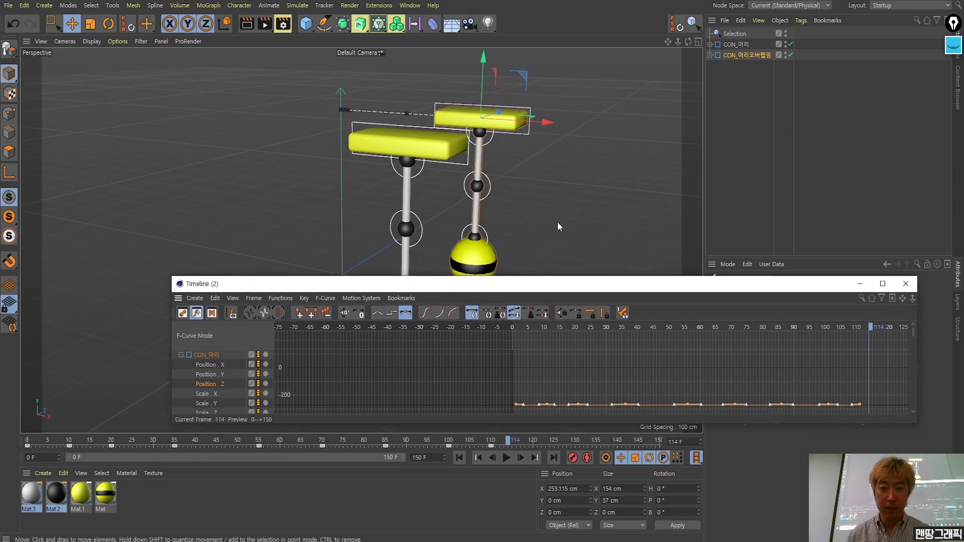
scroll(543, 209, down, 2)
alt+middle_drag(544, 210, 441, 190)
alt+drag(442, 190, 439, 195)
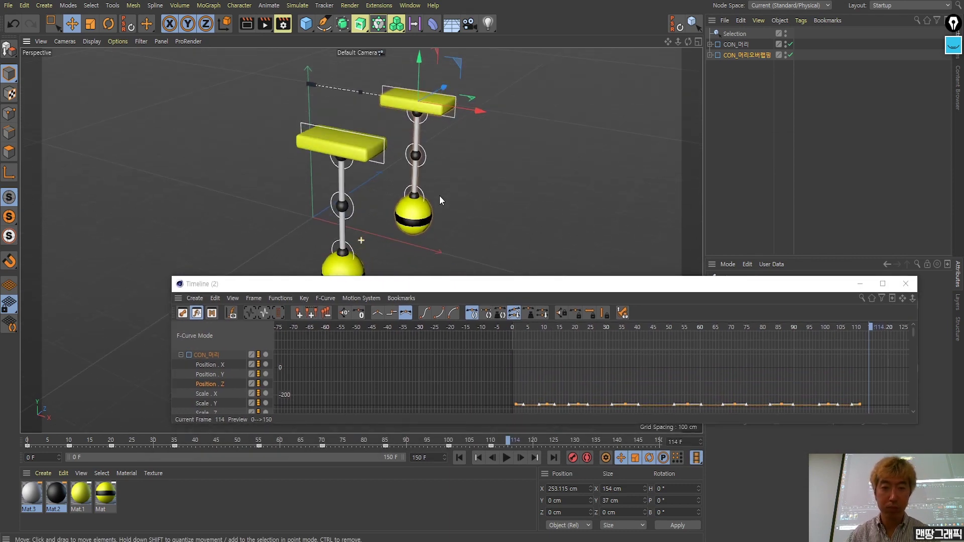
drag(770, 281, 770, 244)
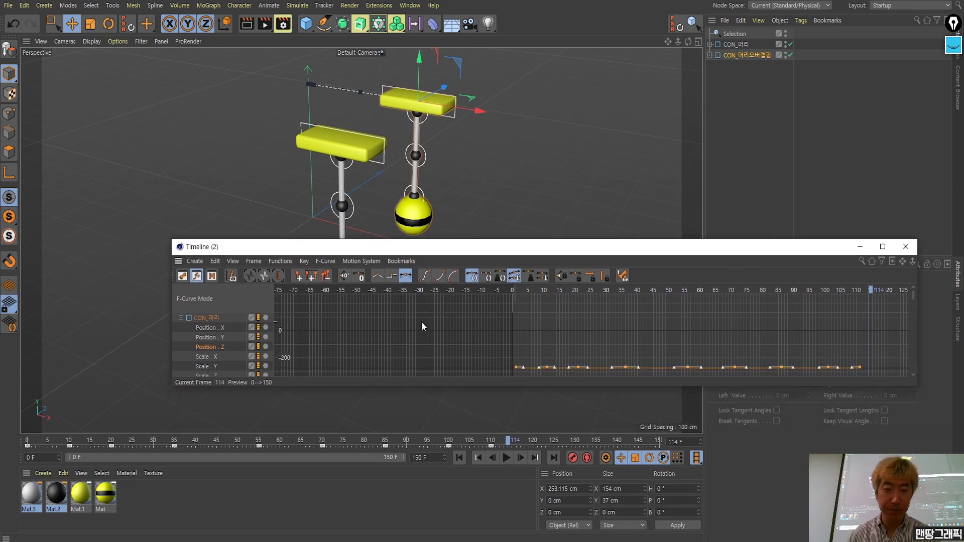
Switch the timeline to Dope Sheet and expand the copy's whole hierarchy.
click(184, 277)
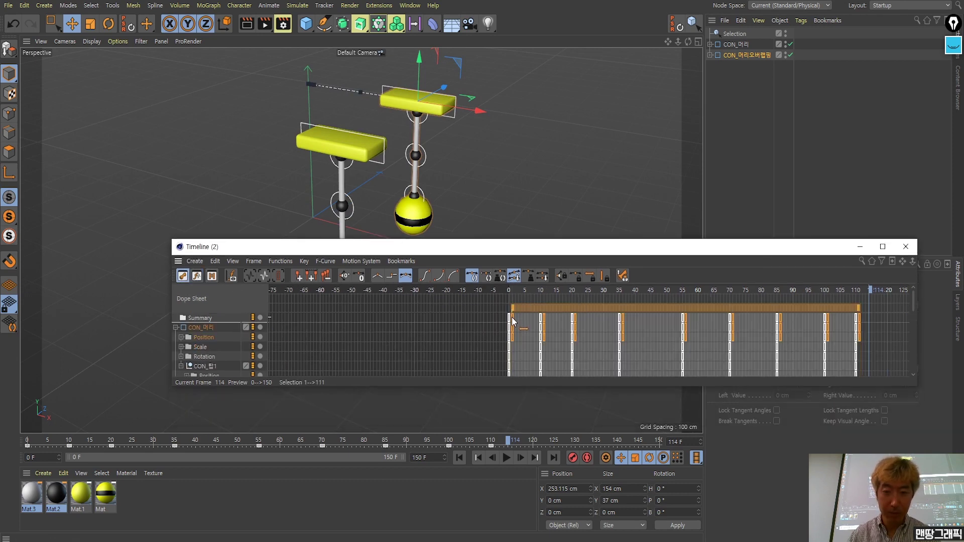
drag(513, 319, 510, 322)
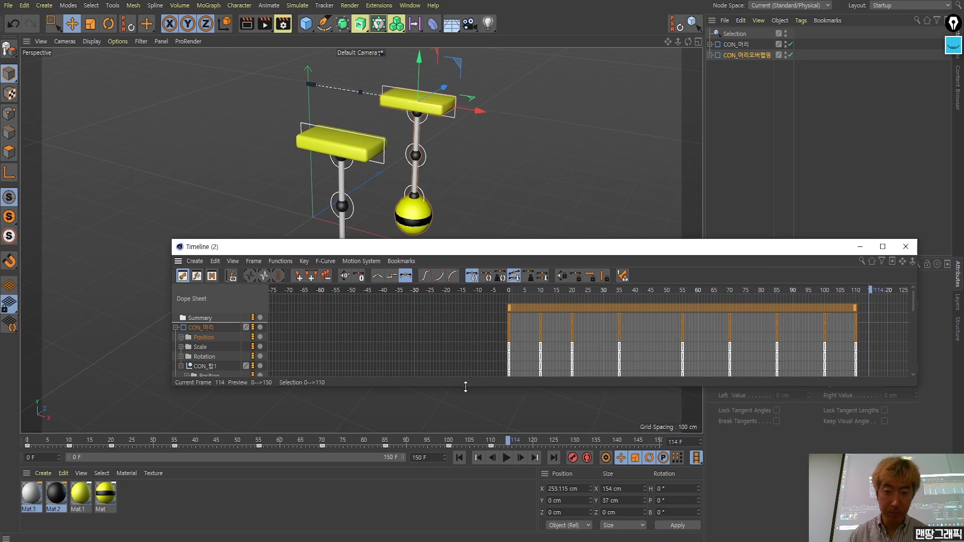
drag(465, 386, 467, 474)
scroll(514, 352, down, 3)
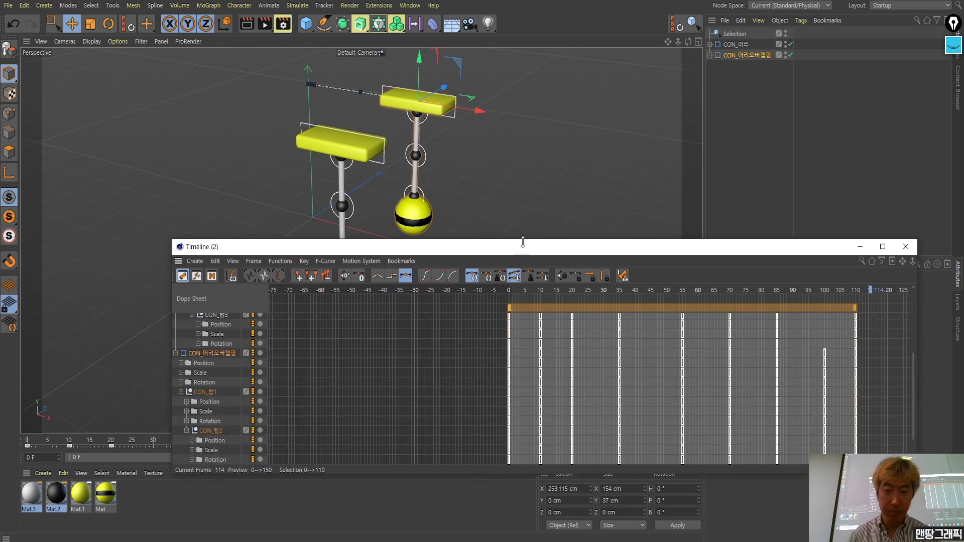
mouse_move(521, 246)
mouse_down()
mouse_move(526, 292)
mouse_move(570, 237)
mouse_up()
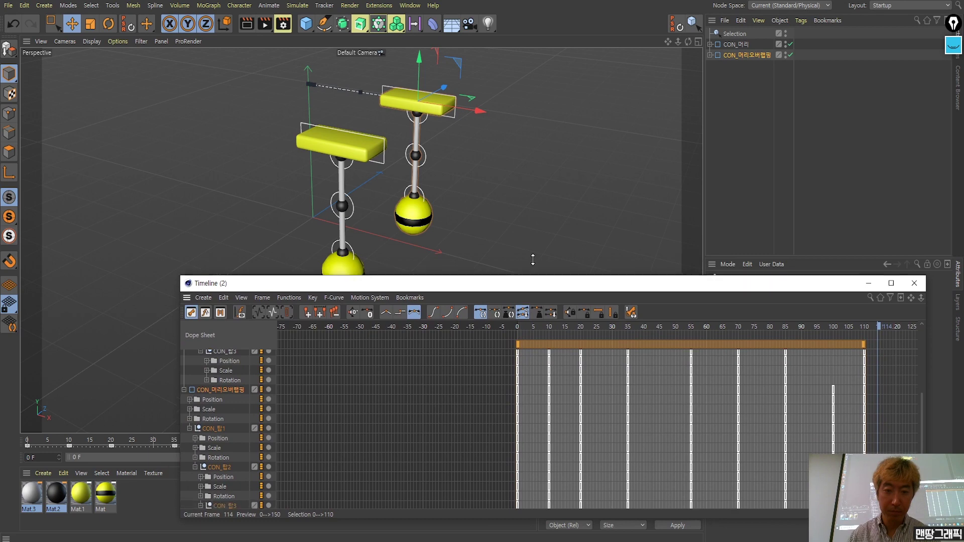
click(721, 104)
ctrl+click(710, 54)
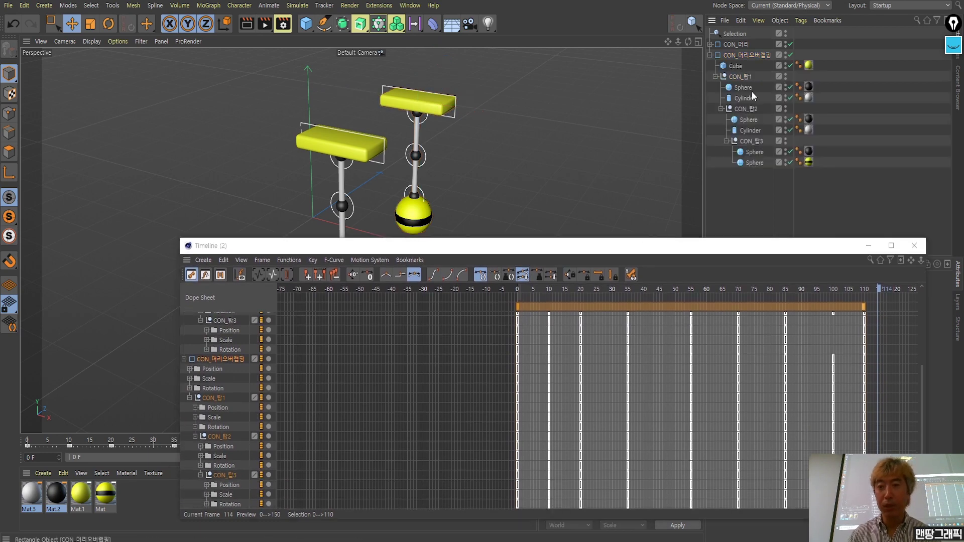
Select the copy's CON_탑 controllers to show their tracks in a taller dope sheet.
click(744, 78)
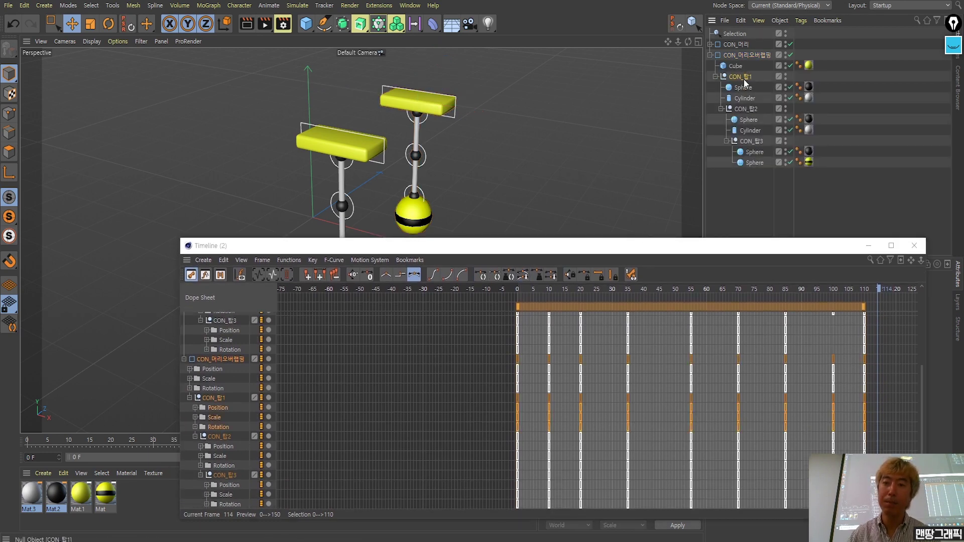
click(748, 110)
click(754, 141)
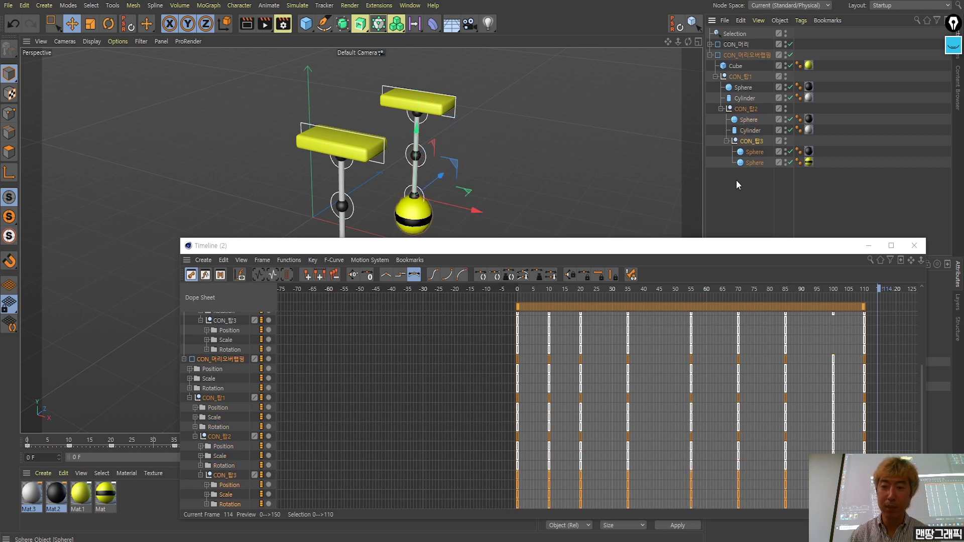
drag(633, 242, 604, 107)
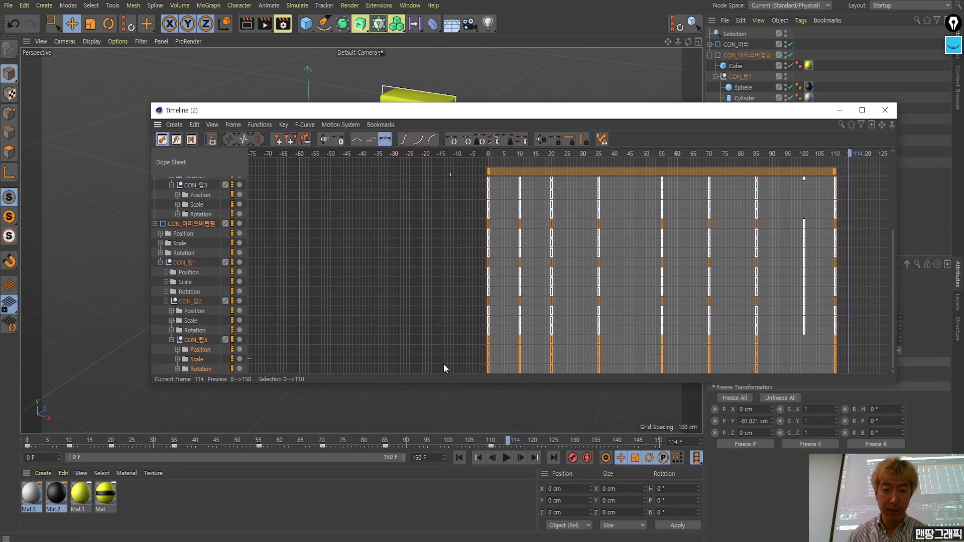
drag(432, 385, 431, 452)
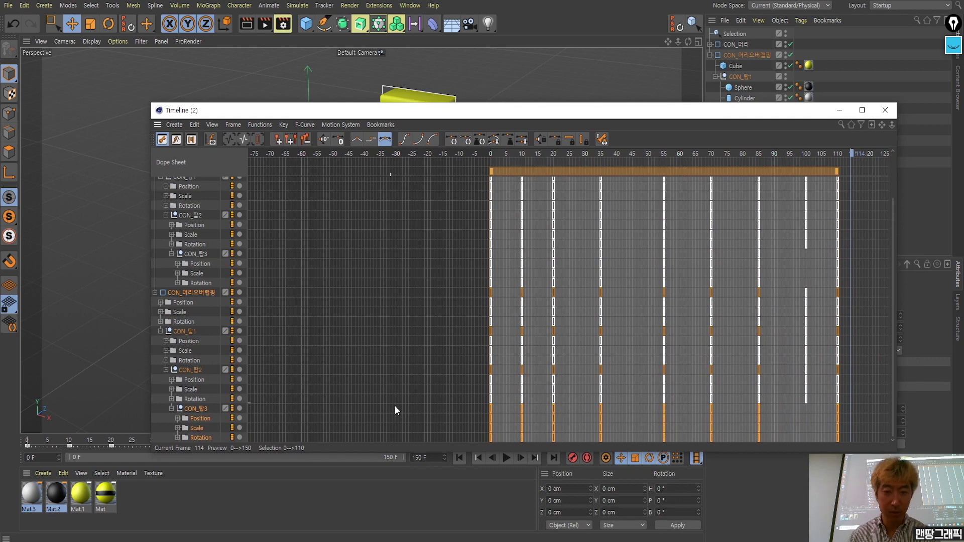
Delay the CON_탑2 keys about 5 frames and CON_탑3 keys about 10 frames.
click(191, 369)
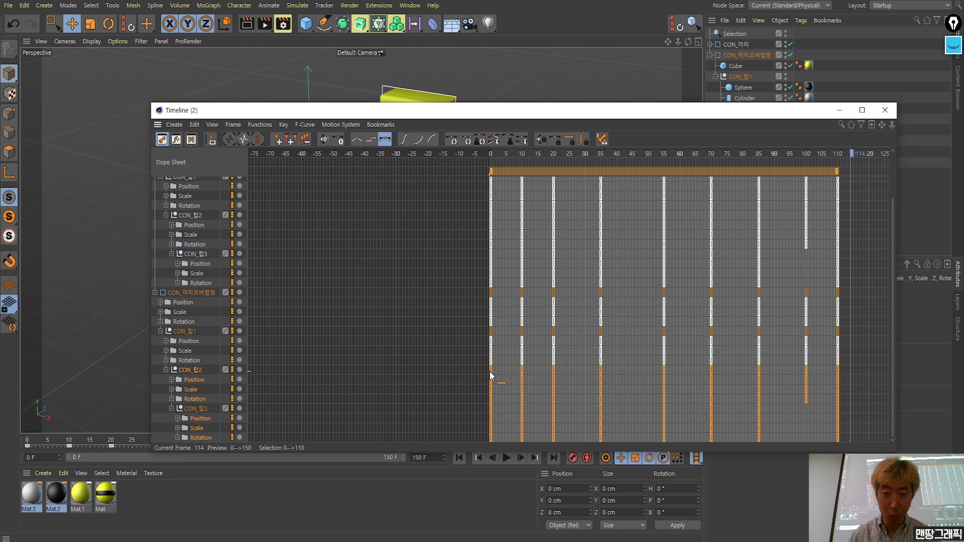
drag(489, 371, 507, 373)
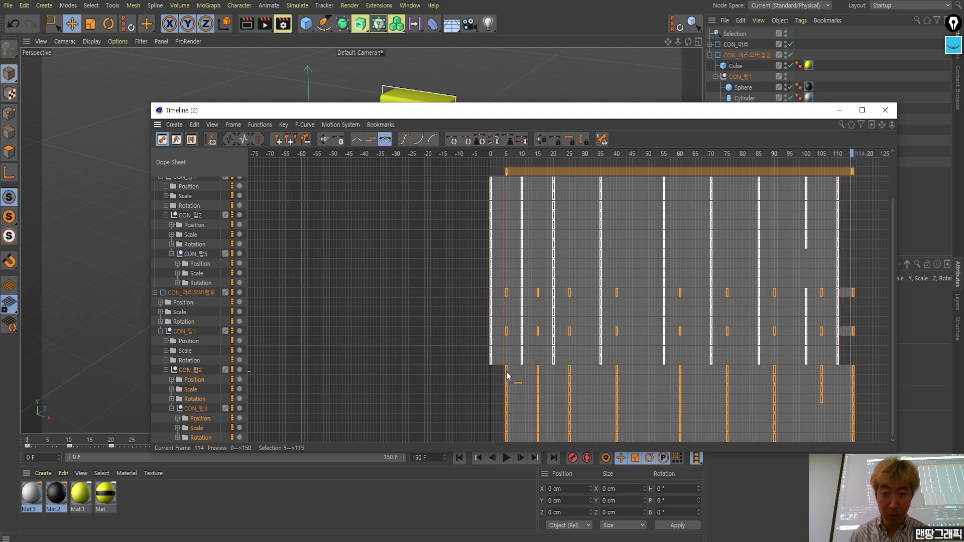
click(194, 409)
drag(506, 410, 522, 410)
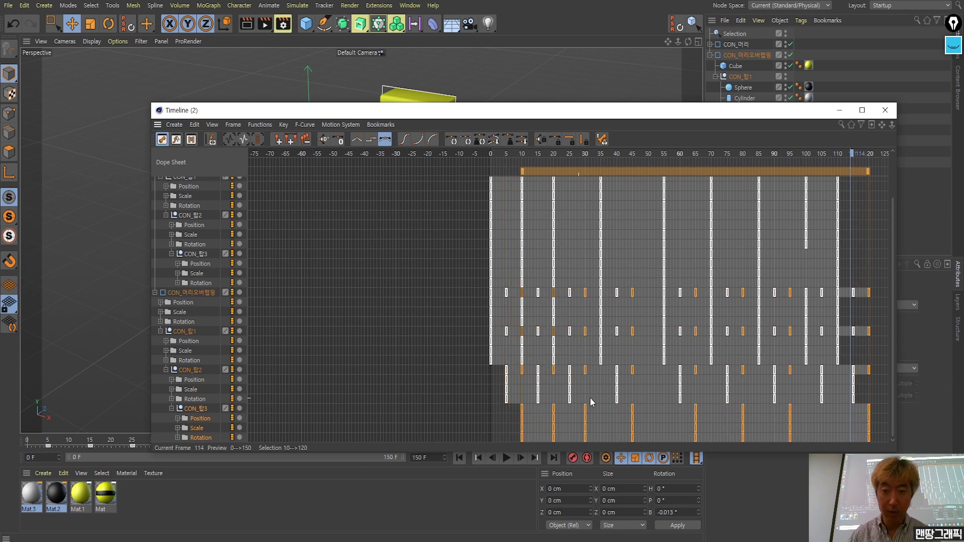
drag(539, 118, 524, 126)
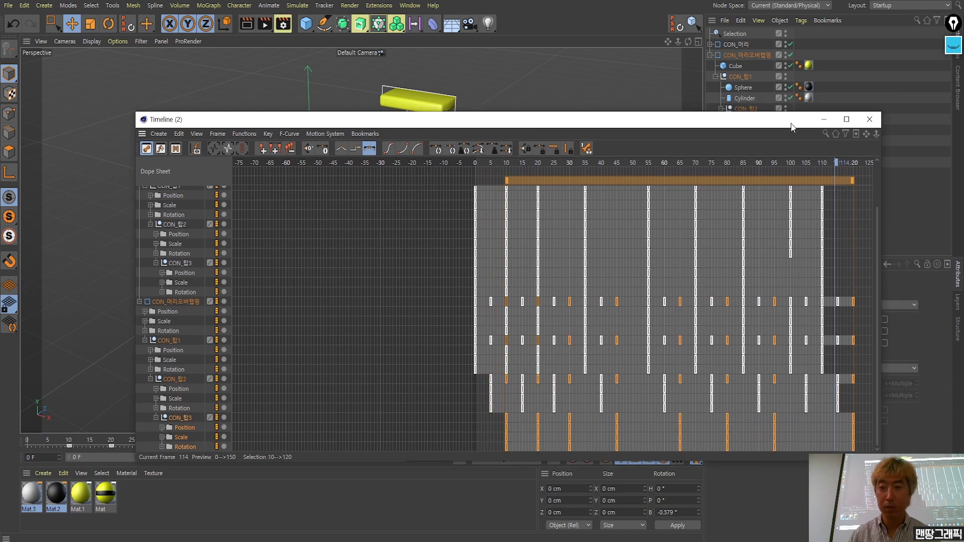
click(825, 121)
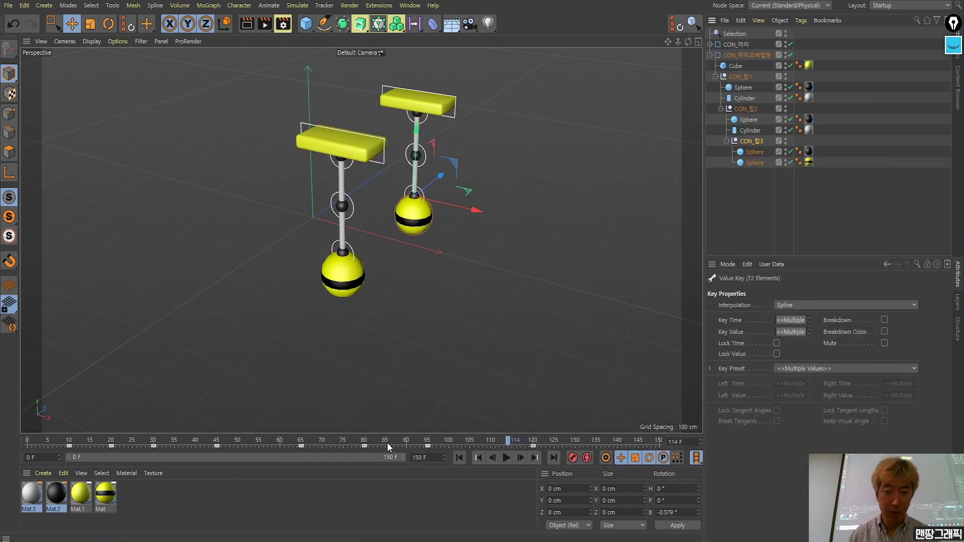
drag(387, 441, 66, 446)
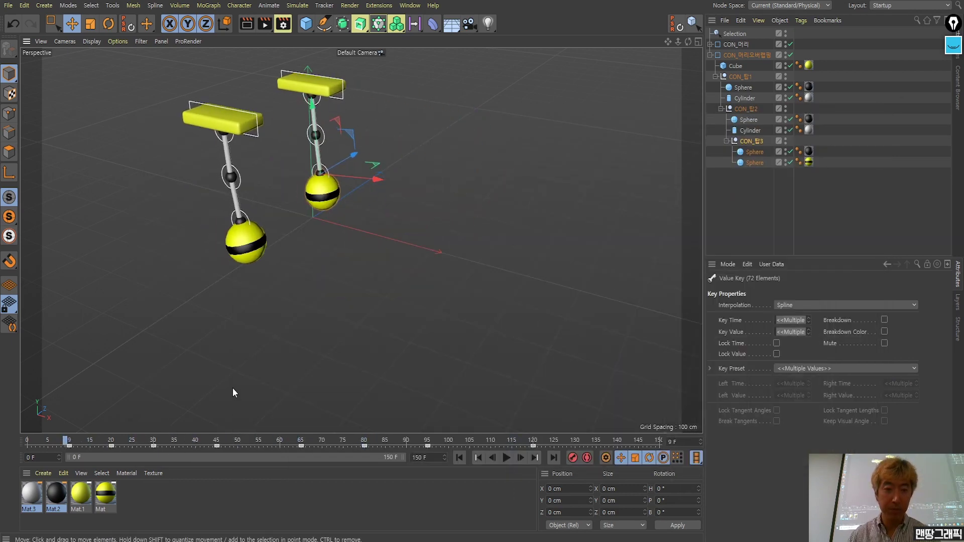
key(9)
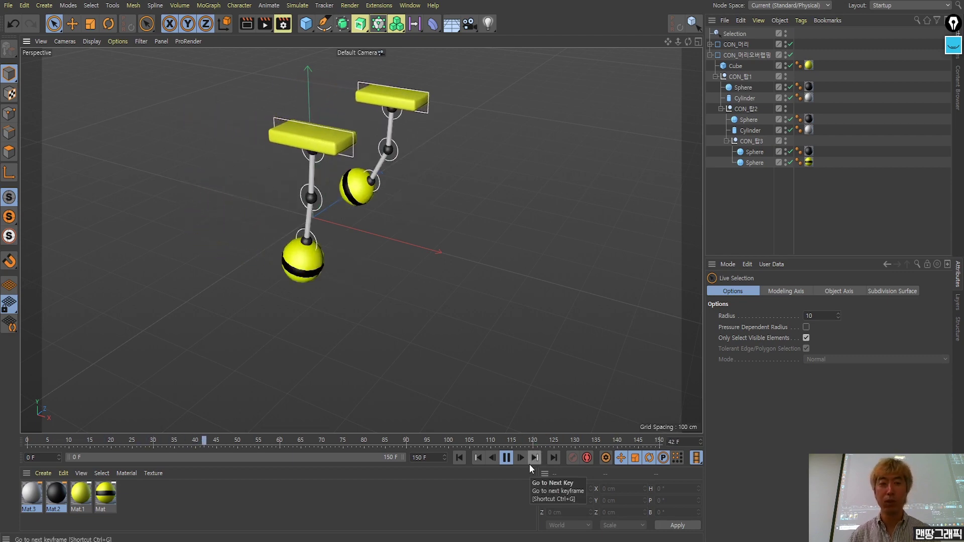
key(e)
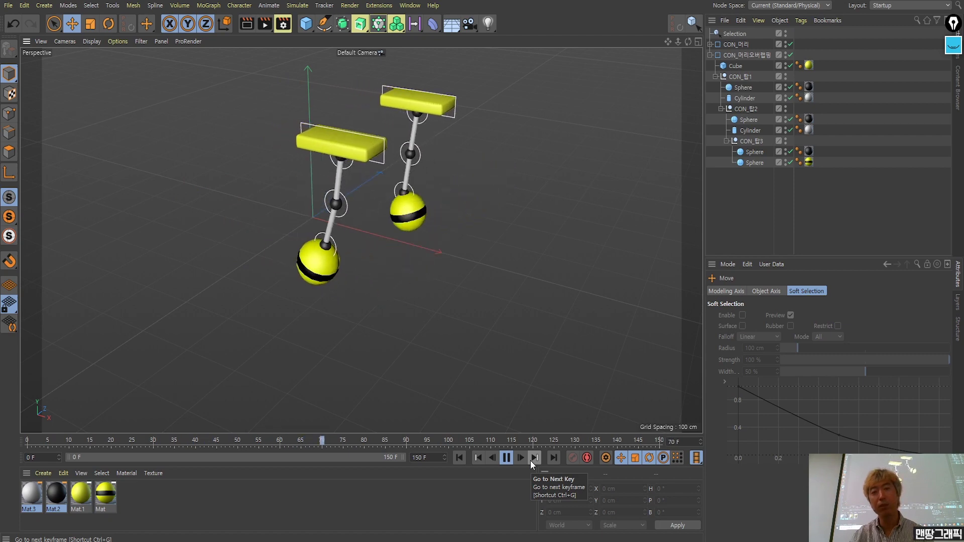
key(9)
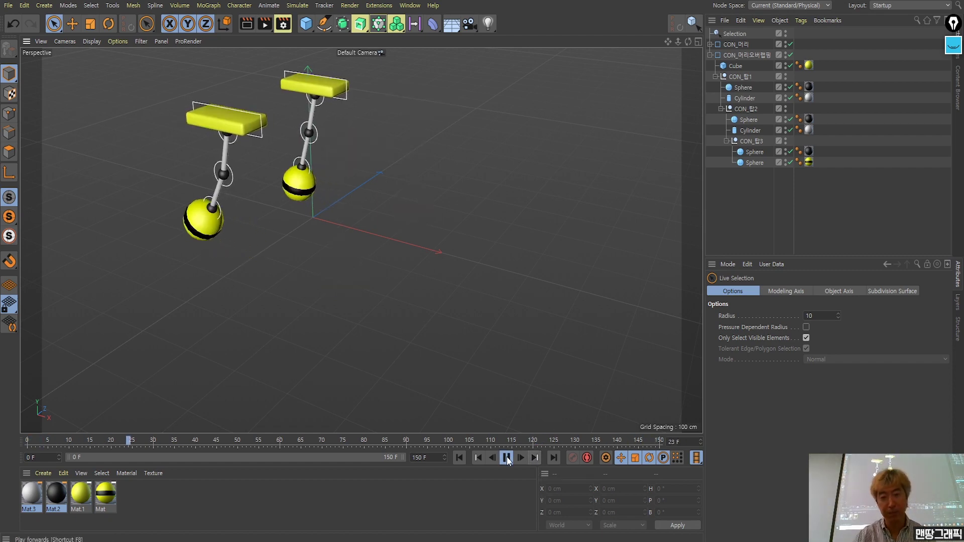
click(506, 458)
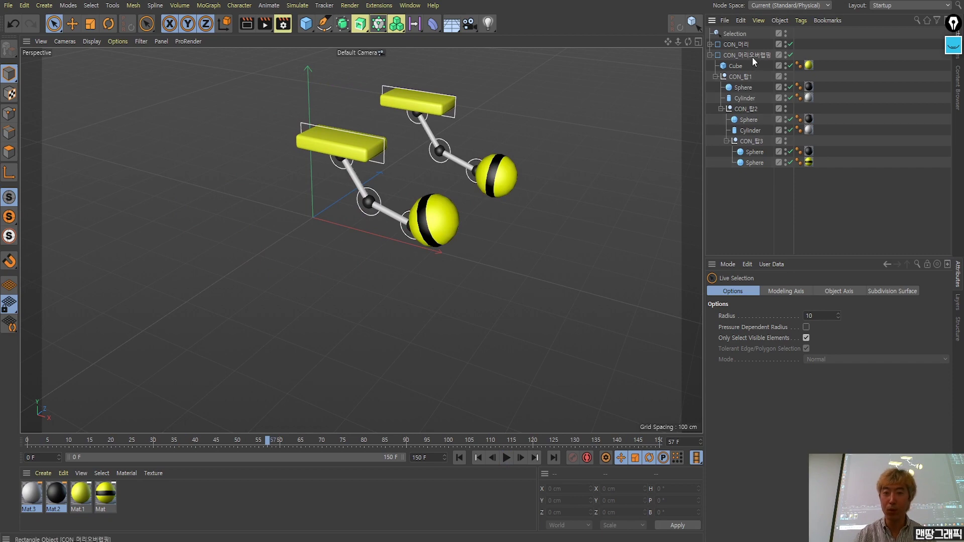
Collapse CON_머리오버랩핑 and set its editor visibility to hidden.
click(710, 55)
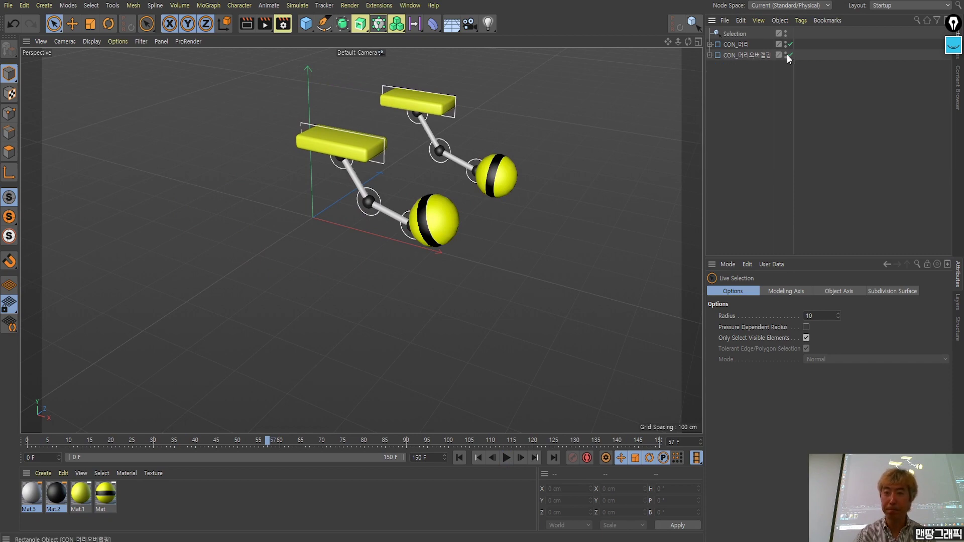
click(785, 54)
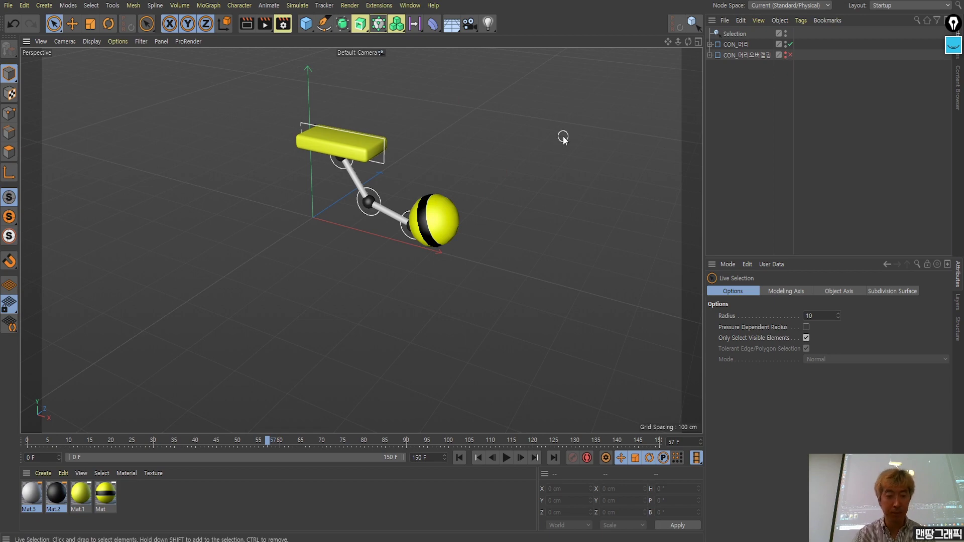
key(e)
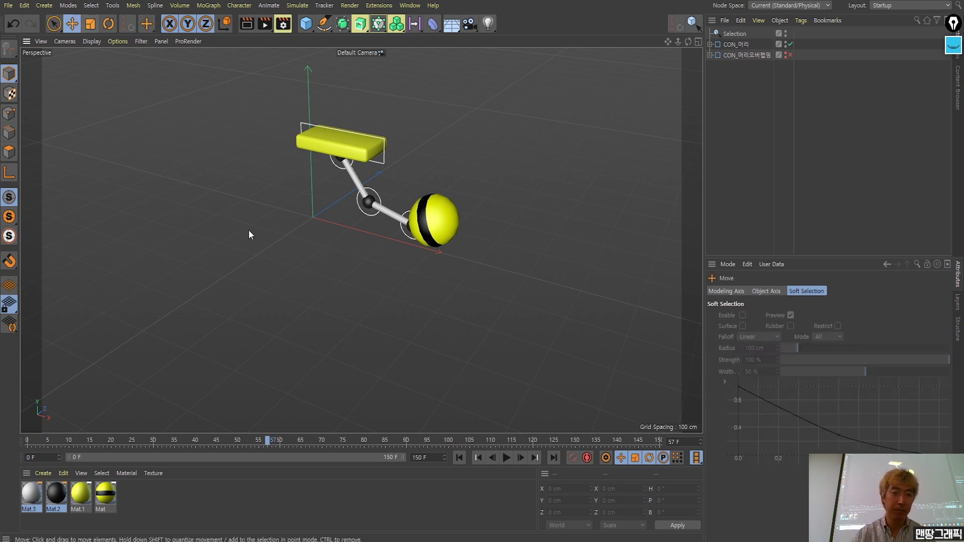
scroll(248, 230, down, 2)
scroll(252, 275, down, 2)
alt+drag(257, 282, 308, 327)
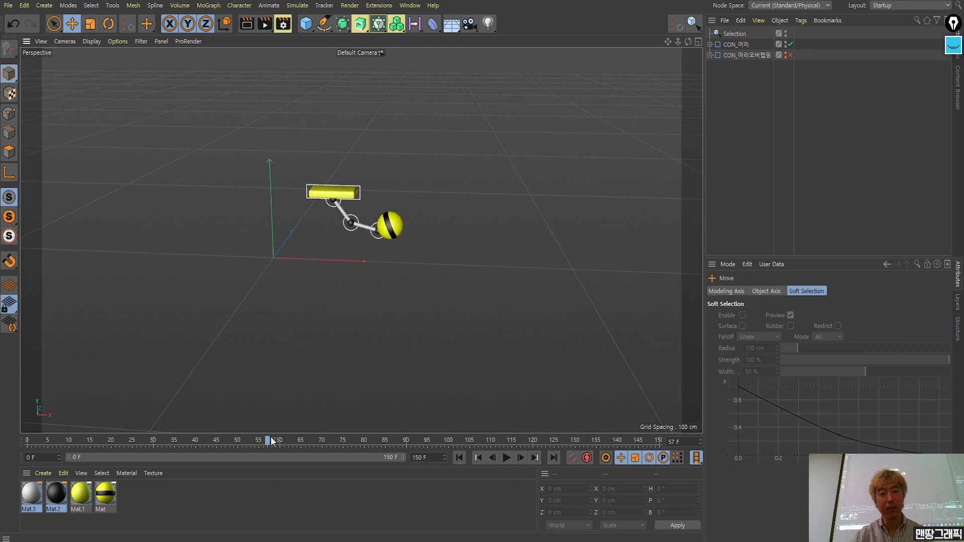
Scrub the animation through frames 14, 52 and 80 to review the remaining pendulum.
mouse_move(232, 442)
mouse_down()
mouse_move(78, 438)
mouse_move(356, 438)
mouse_move(1, 437)
mouse_up()
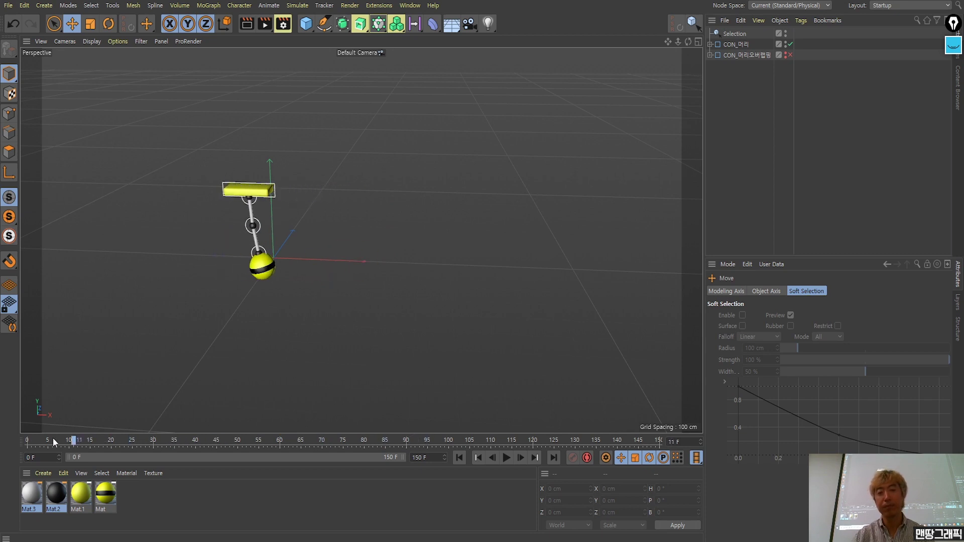
mouse_move(122, 317)
alt+mouse_down()
mouse_move(266, 289)
mouse_move(277, 298)
alt+mouse_up()
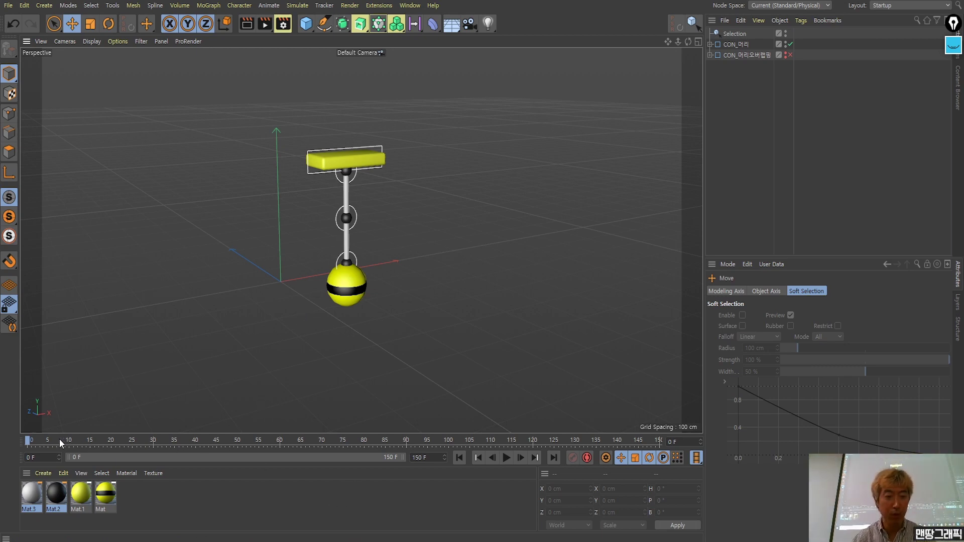
drag(59, 439, 364, 442)
mouse_move(376, 409)
alt+mouse_down()
mouse_move(378, 349)
mouse_move(360, 329)
mouse_move(357, 344)
mouse_move(374, 332)
alt+mouse_up()
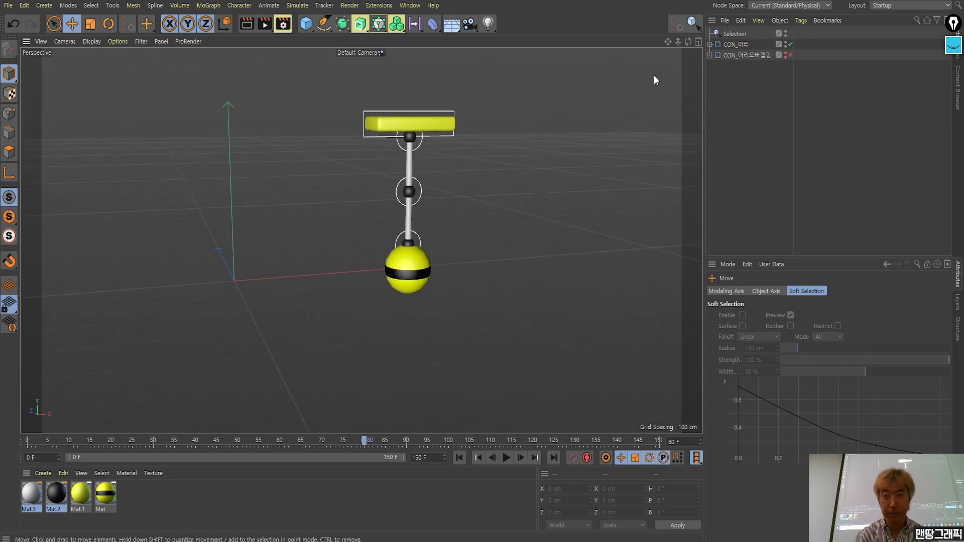
Set all of CON_머리's keys to Step interpolation in the F-Curve timeline.
click(737, 46)
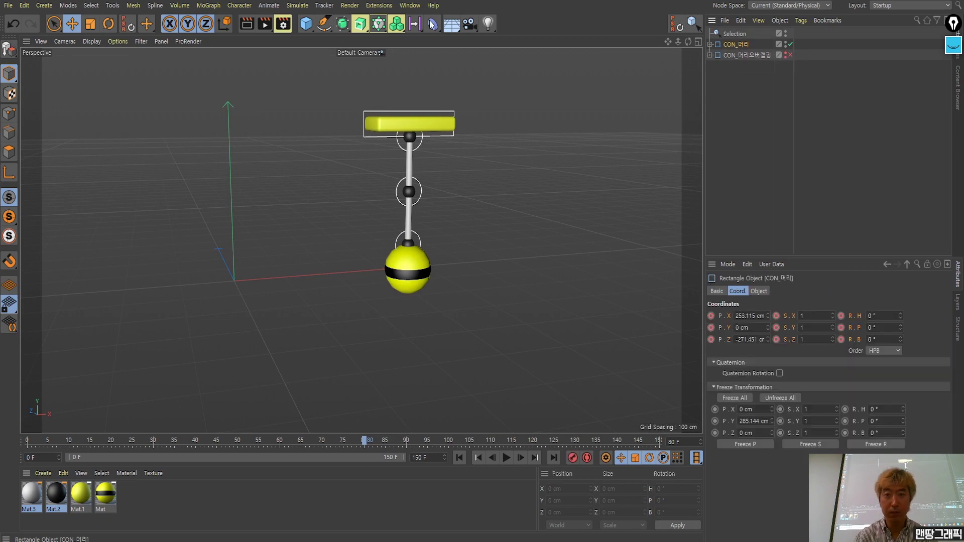
click(411, 12)
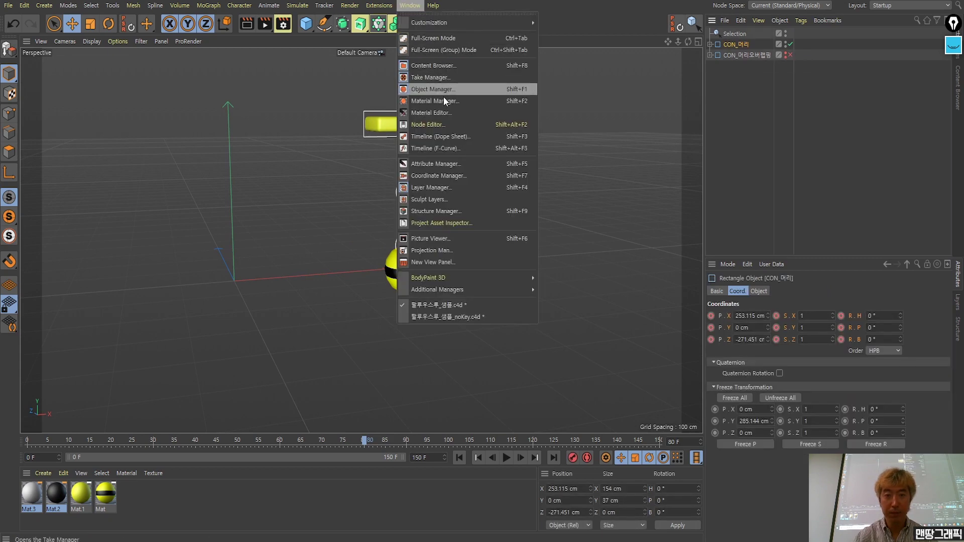
click(433, 145)
scroll(501, 230, down, 2)
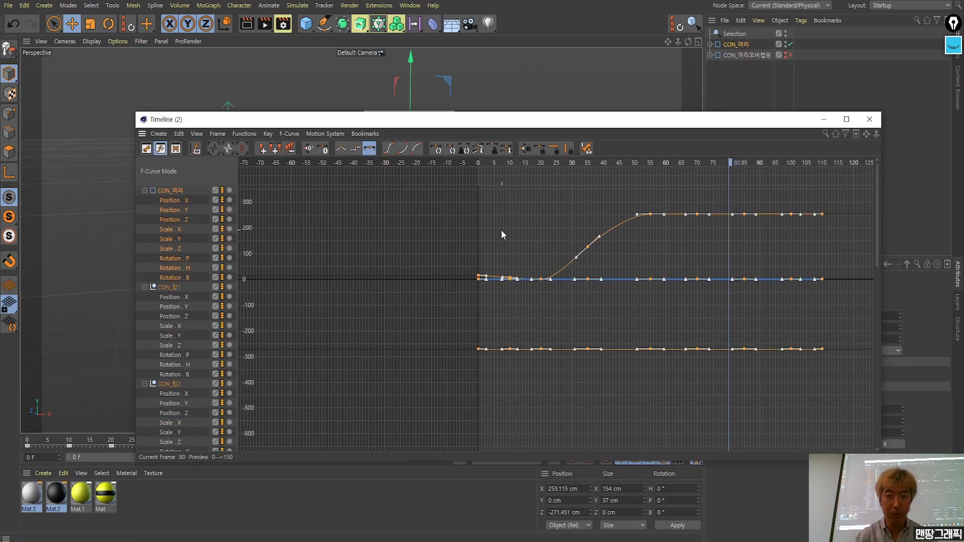
scroll(497, 230, down, 2)
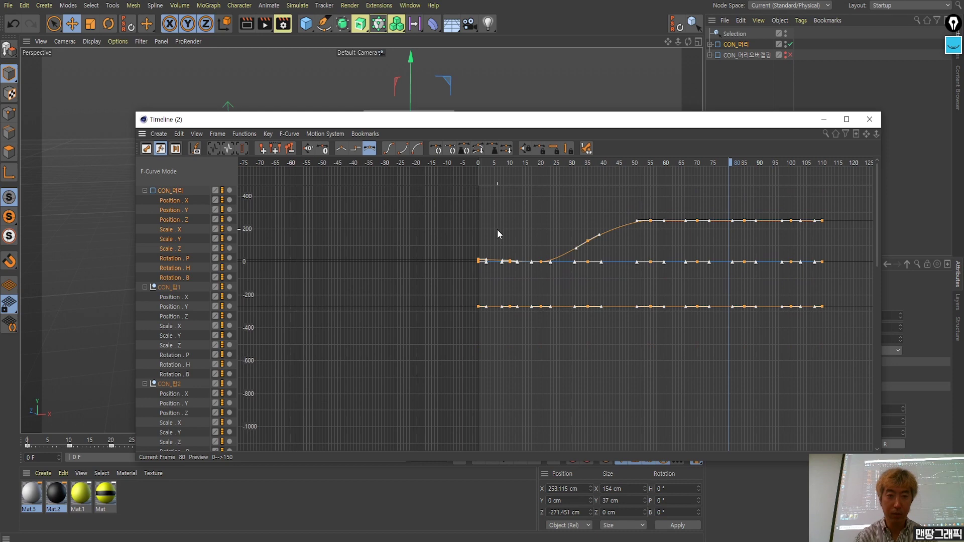
click(717, 35)
click(712, 44)
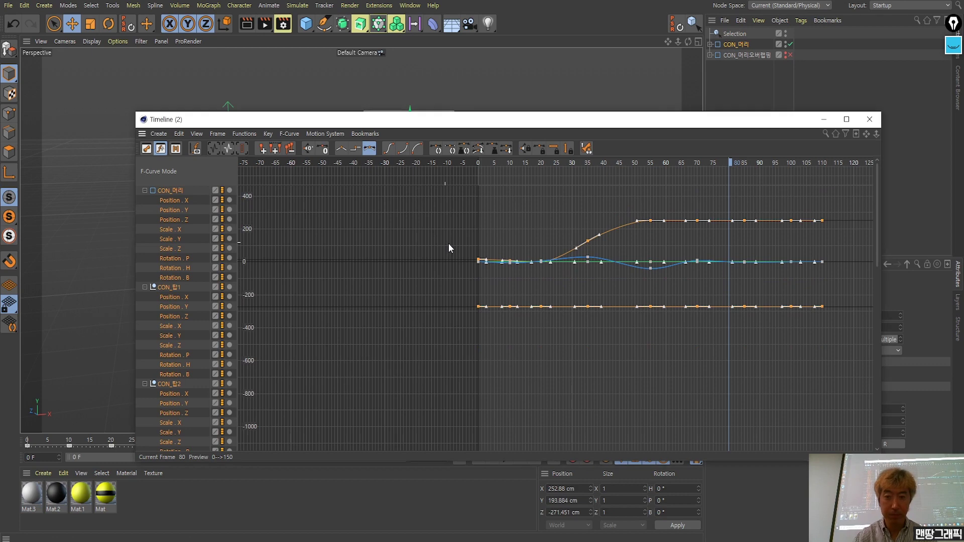
key(ctrl+a)
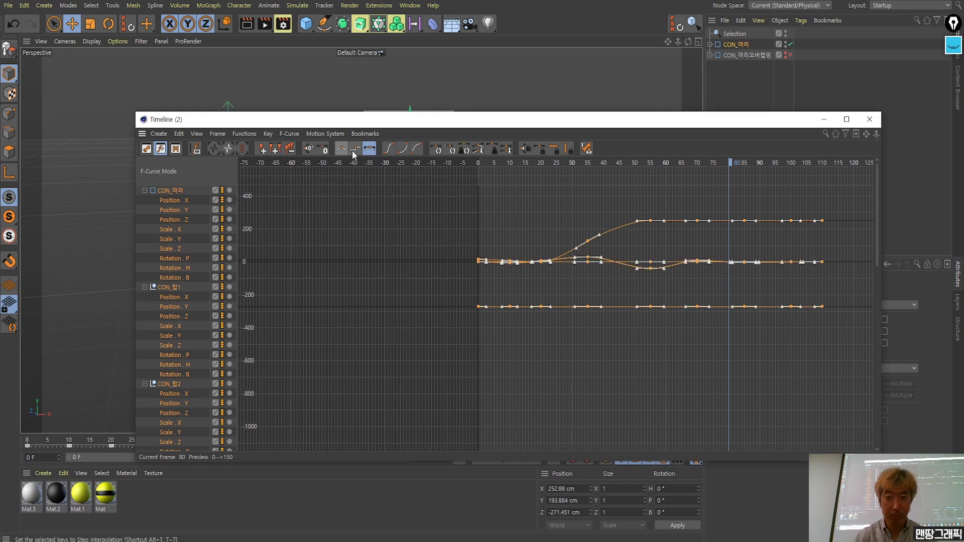
click(355, 148)
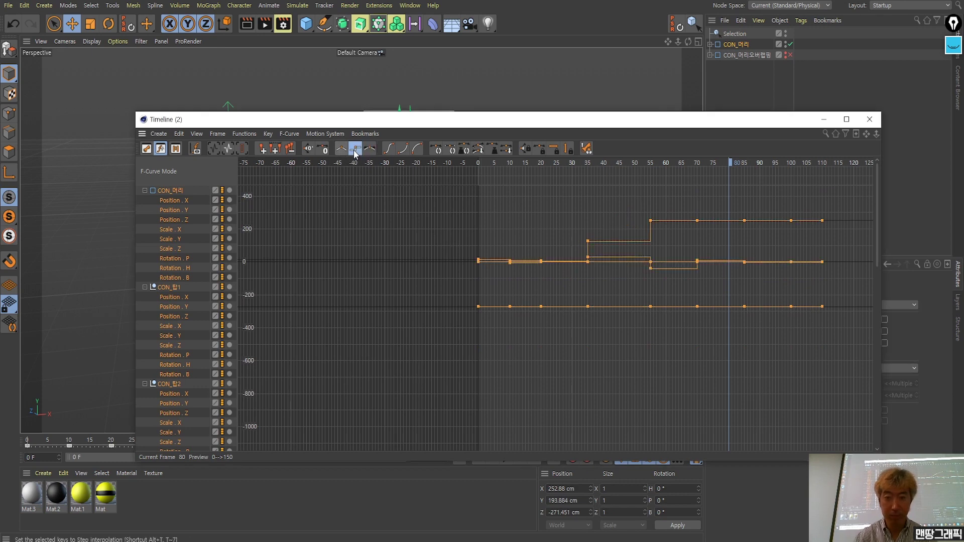
click(824, 119)
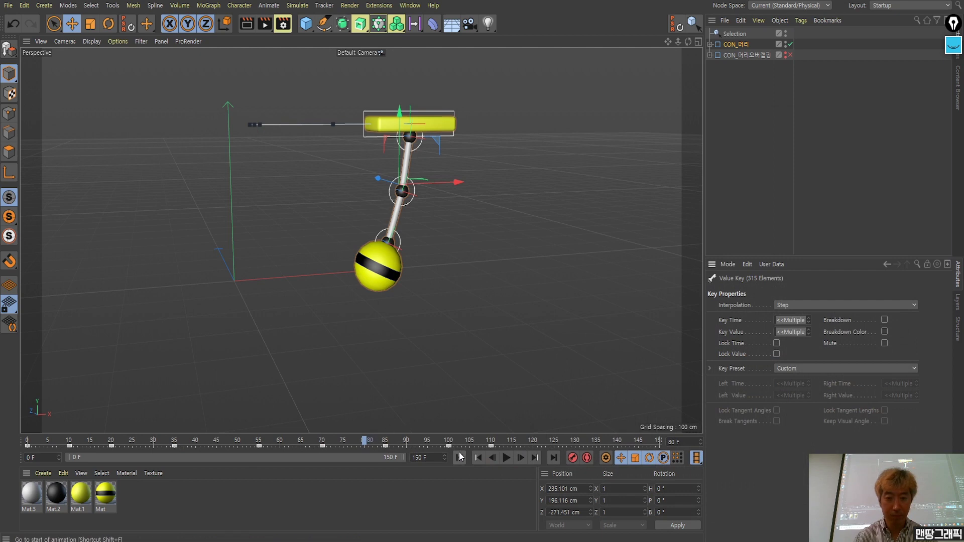
click(460, 456)
click(506, 457)
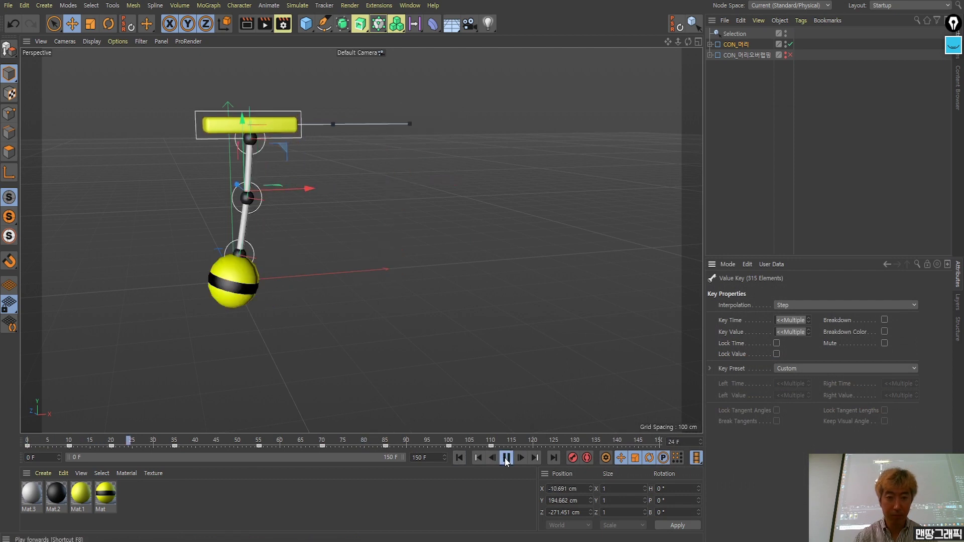
click(506, 458)
click(496, 408)
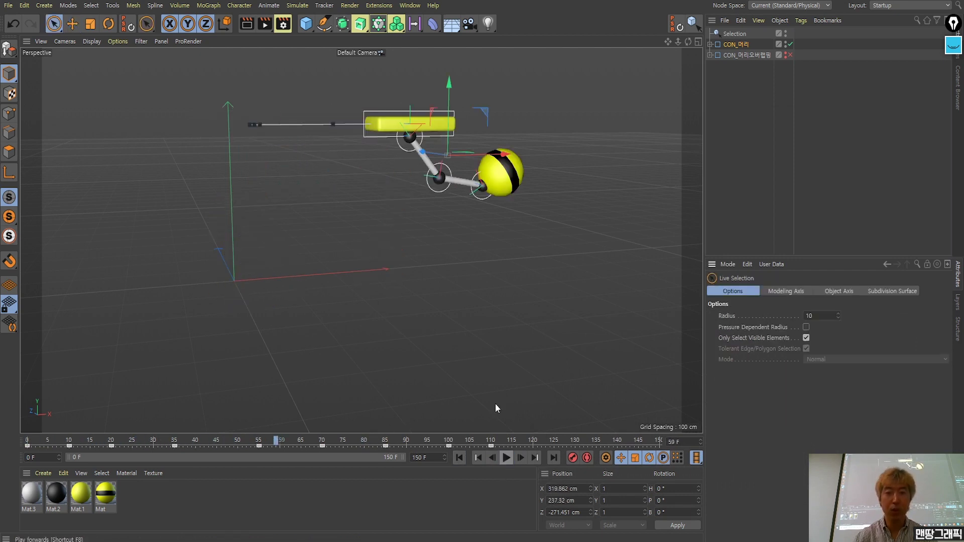
alt+drag(450, 327, 163, 185)
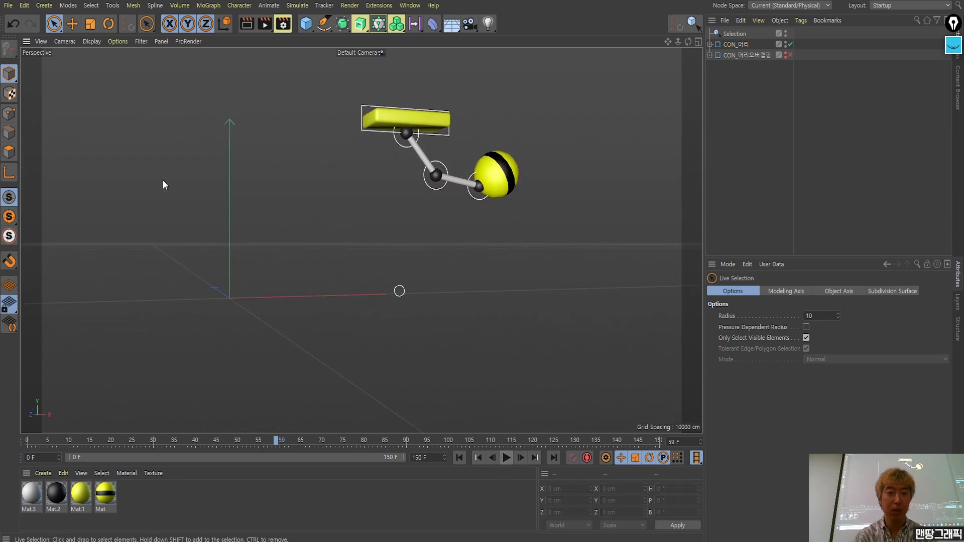
click(72, 23)
alt+middle_drag(381, 312, 466, 448)
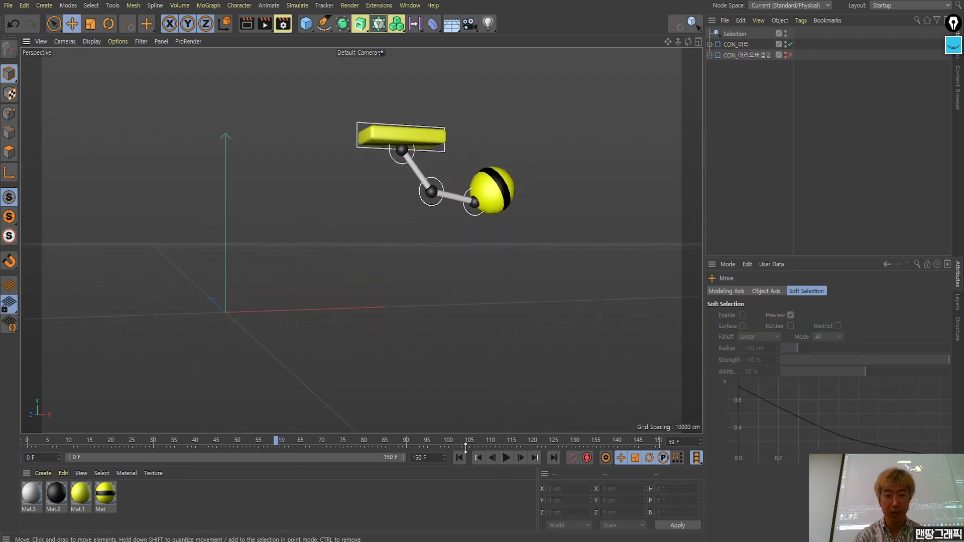
click(461, 459)
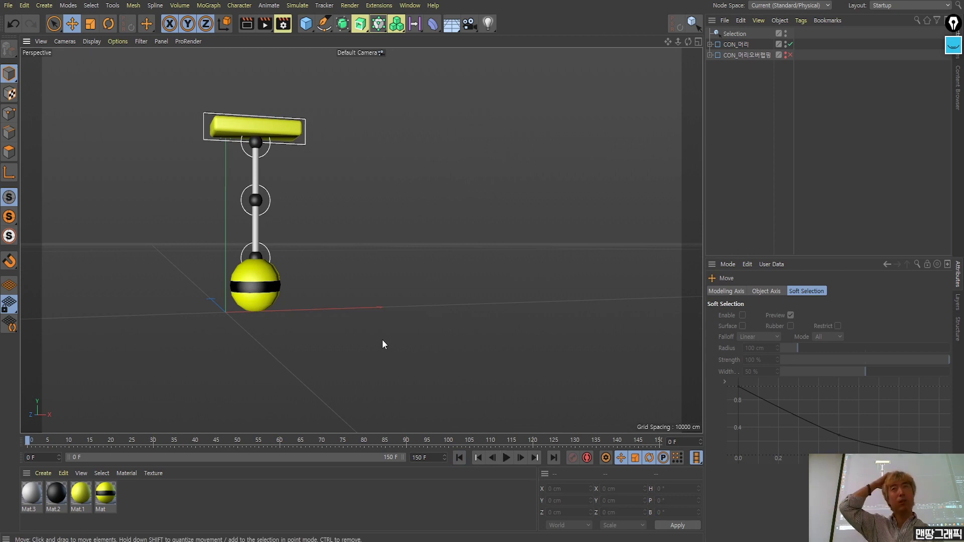
scroll(381, 332, up, 2)
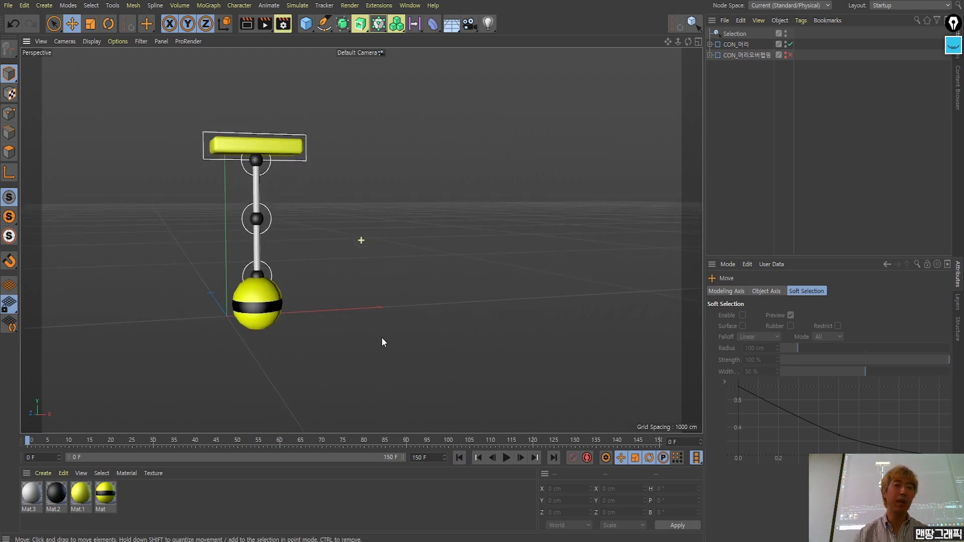
alt+drag(382, 337, 381, 318)
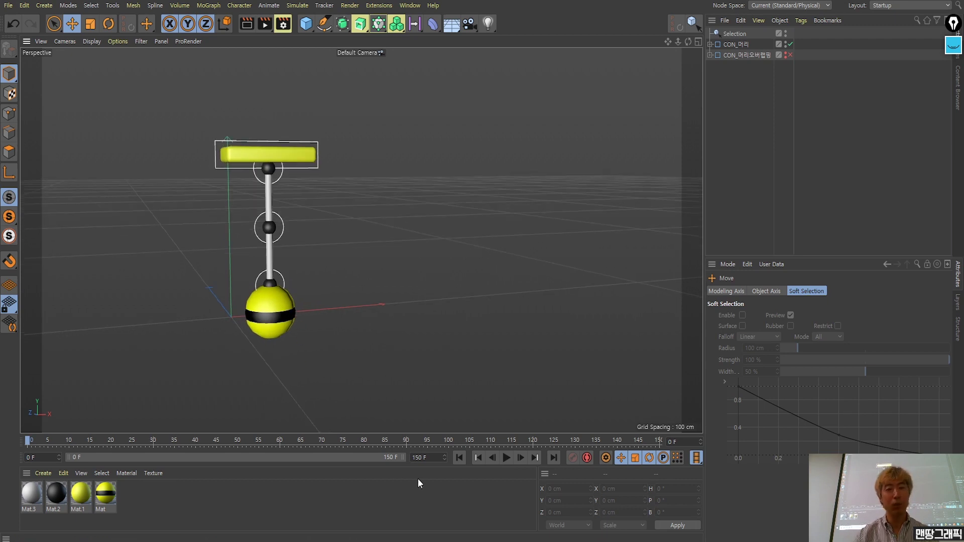
click(506, 458)
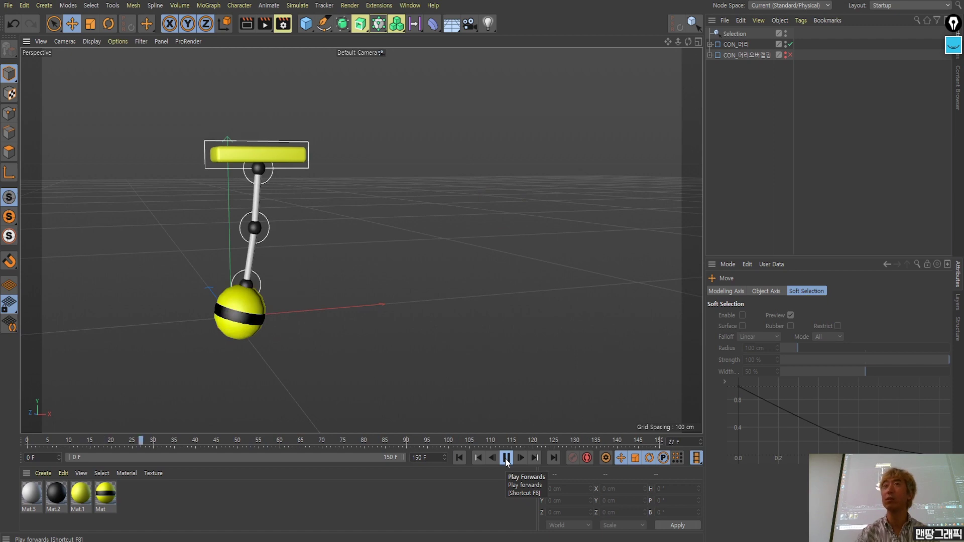
click(506, 461)
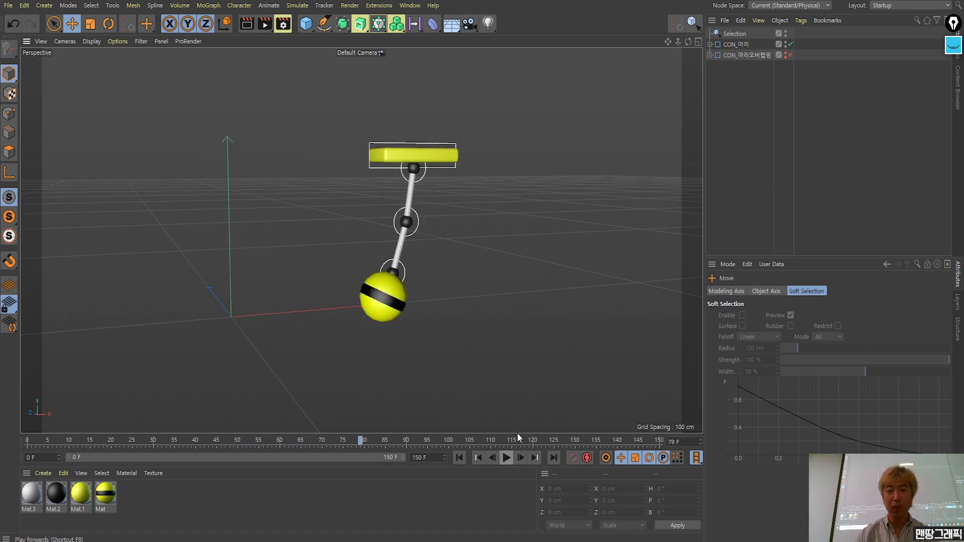
click(410, 5)
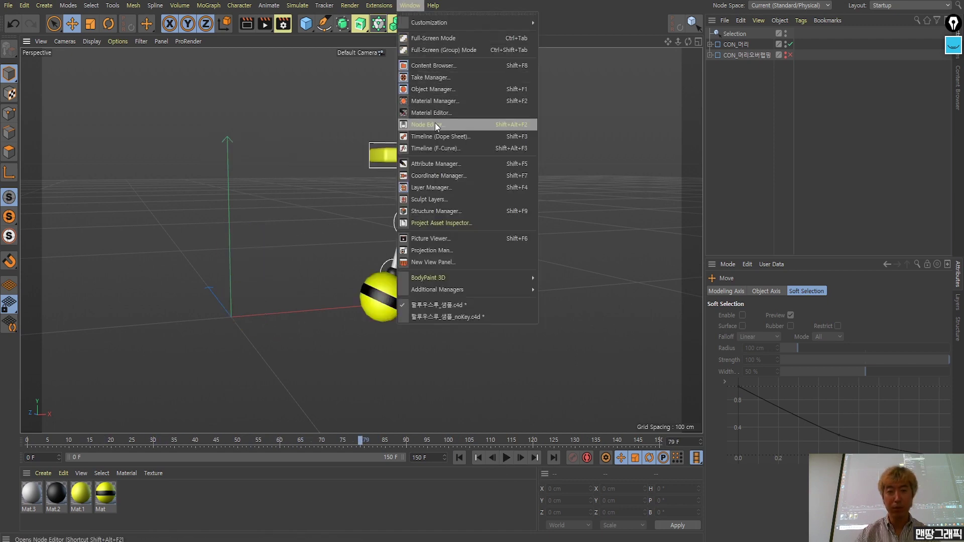
Show CON_머리's curves in the F-Curve timeline and erase all annotation ink.
click(429, 148)
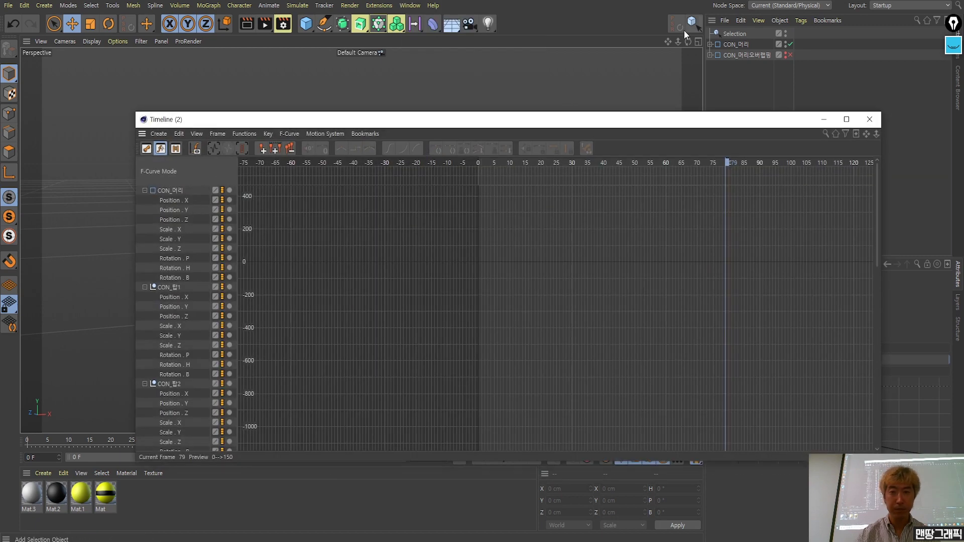
click(712, 32)
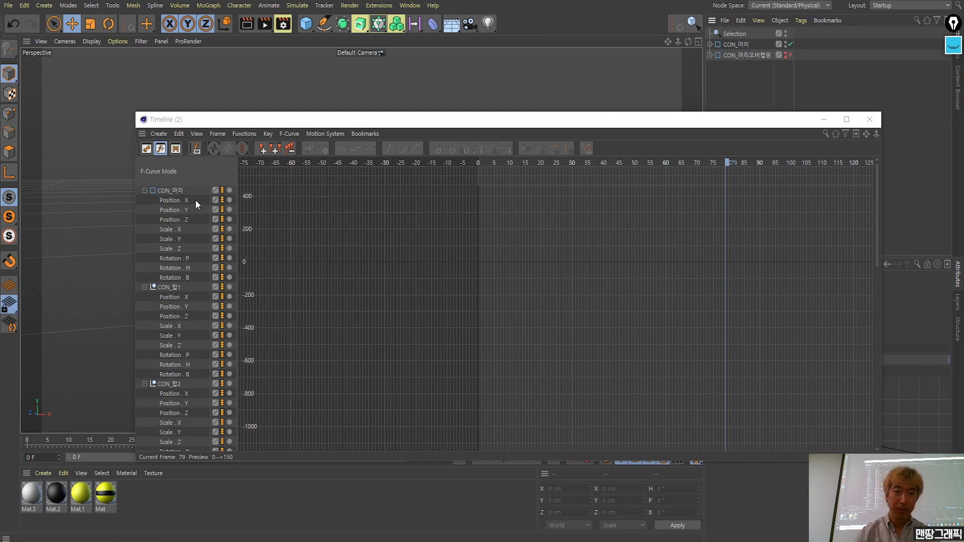
click(177, 192)
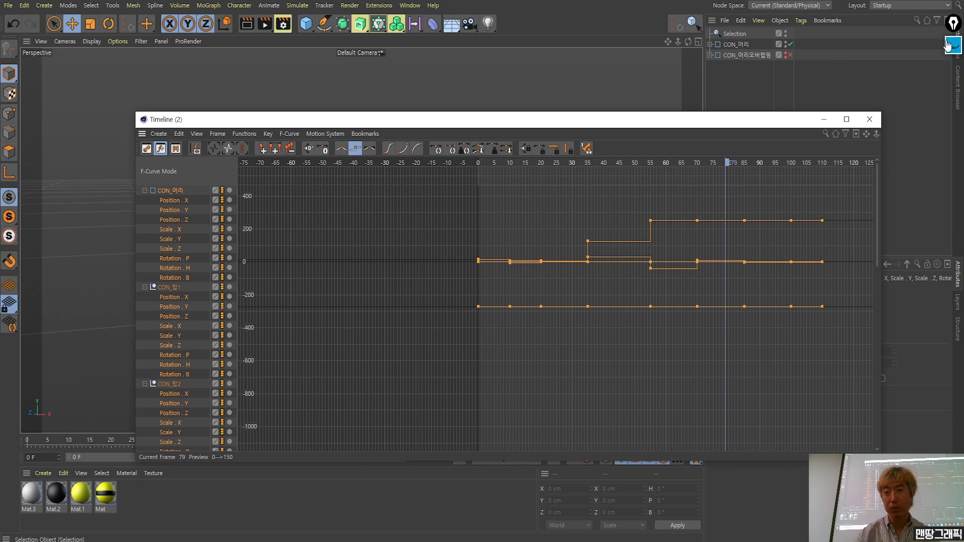
click(953, 23)
click(958, 78)
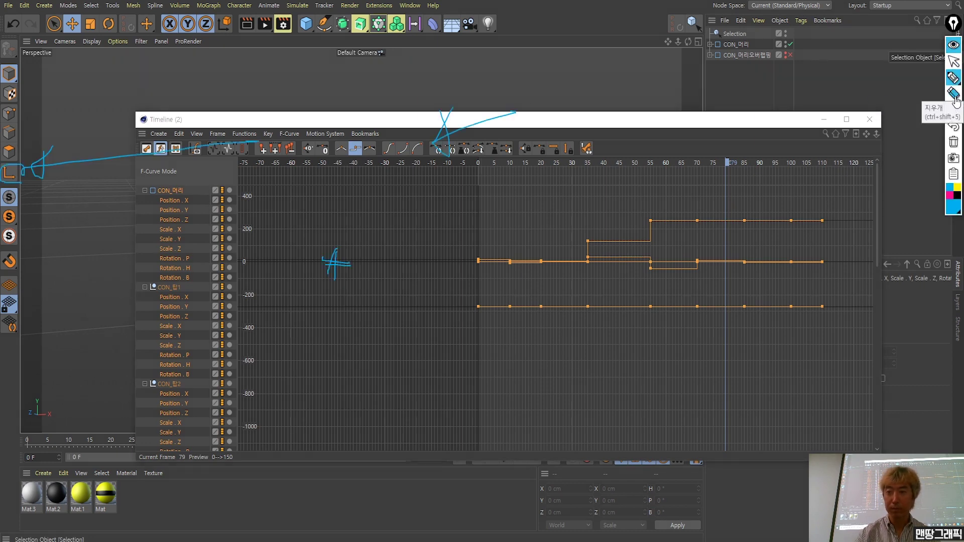
click(953, 142)
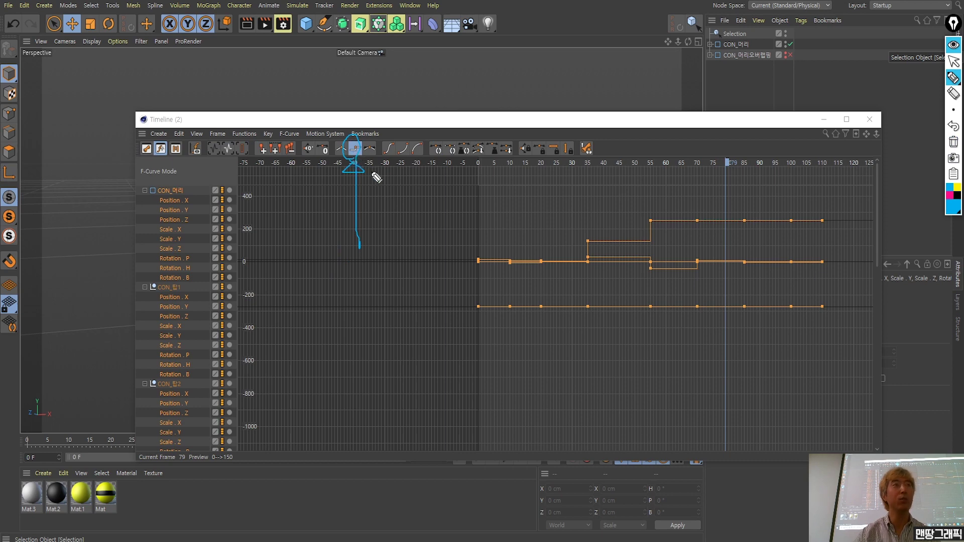
Sketch the stepped motion over the graph, clear the strokes, and close the timeline.
mouse_move(557, 280)
mouse_down()
mouse_move(559, 215)
mouse_move(641, 275)
mouse_move(718, 227)
mouse_up()
drag(773, 259, 822, 211)
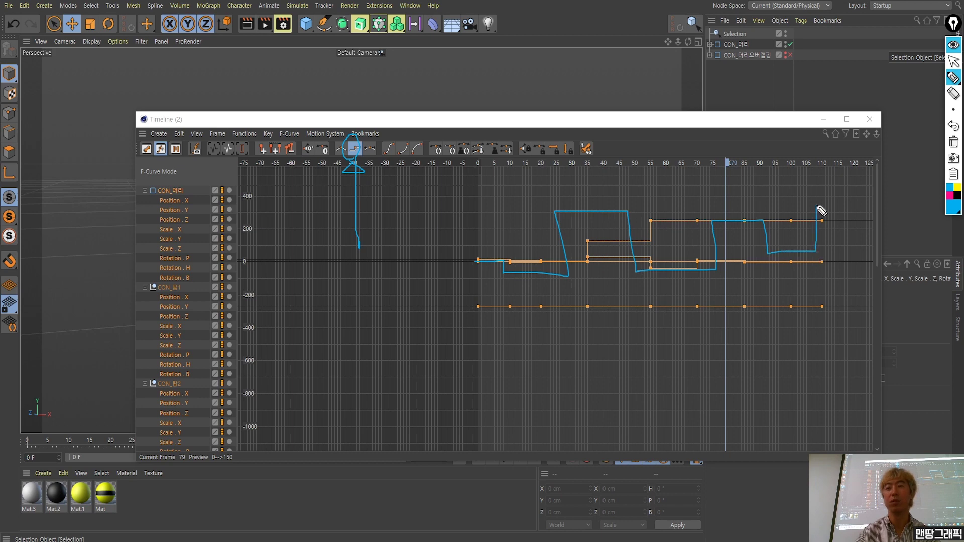
drag(634, 344, 754, 182)
drag(614, 193, 775, 343)
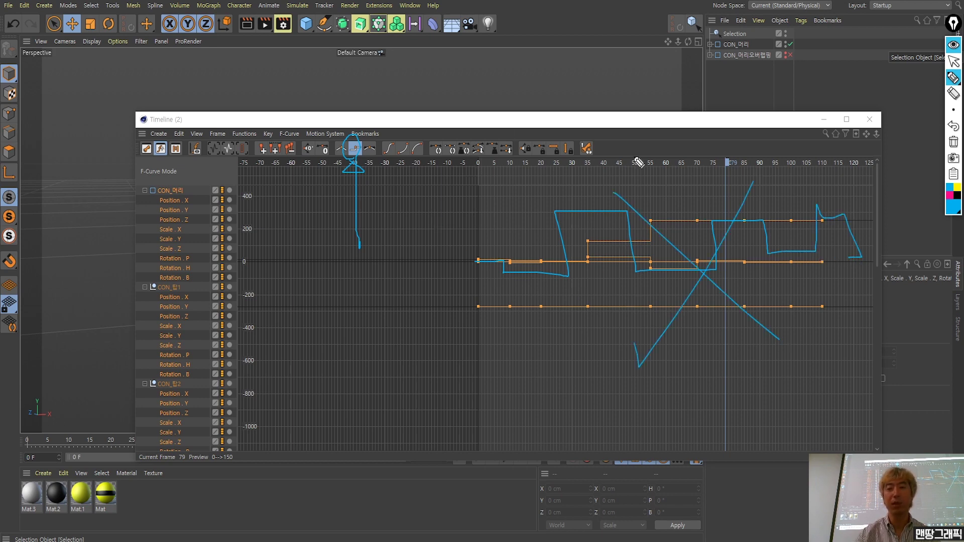
click(954, 144)
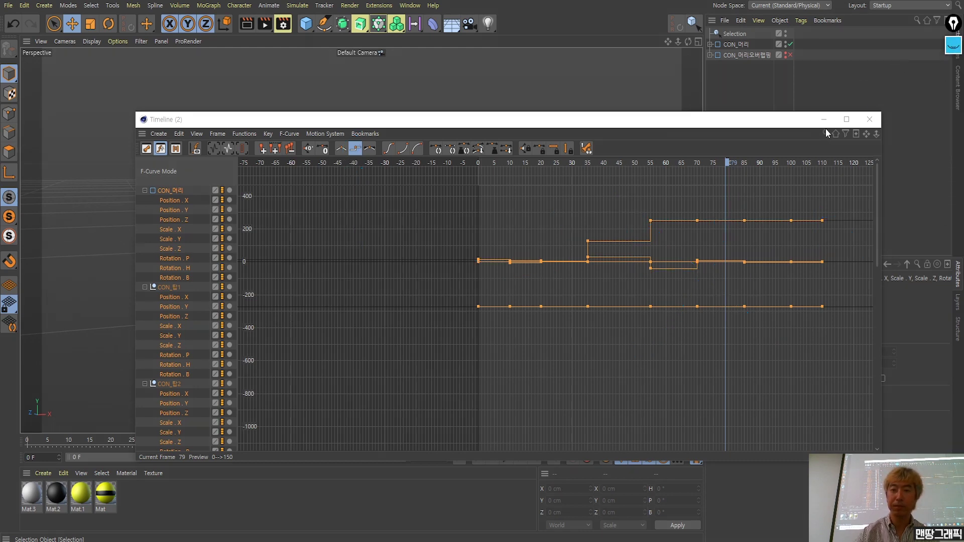
key(shift+F3)
Preview the swing, then set the animation end frame to 100.
mouse_move(189, 439)
mouse_down()
mouse_move(92, 439)
mouse_move(120, 442)
mouse_up()
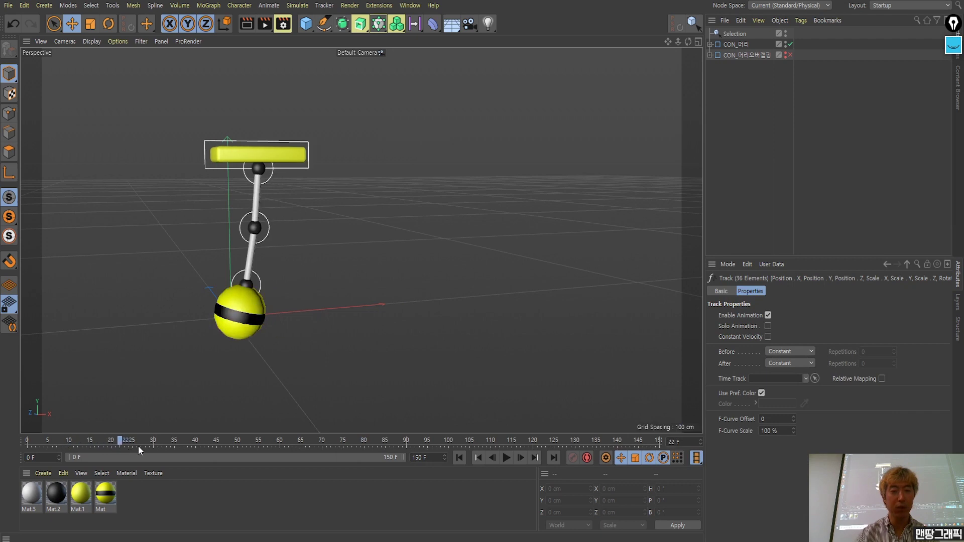
click(506, 457)
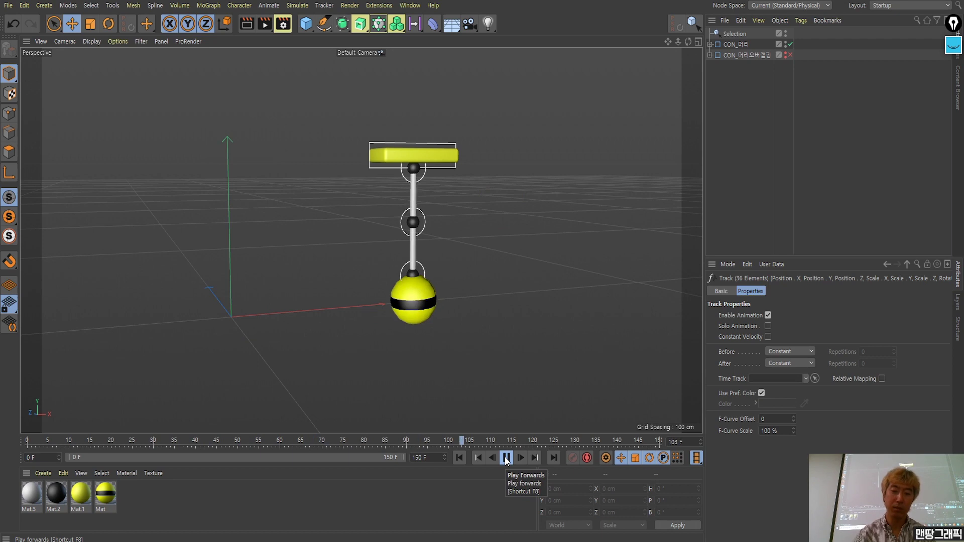
click(506, 459)
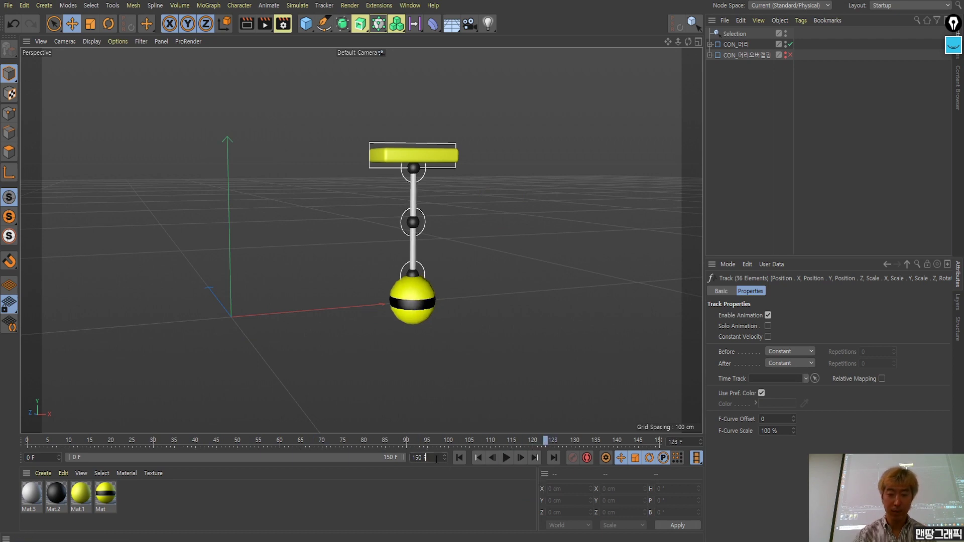
text(100)
key(Return)
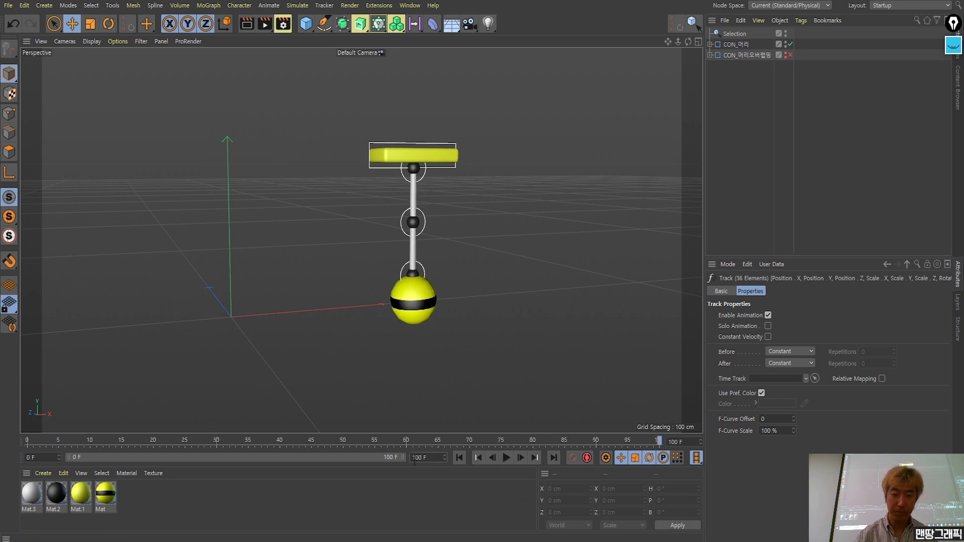
Replay the animation from frame 0 and expand the CON_머리 hierarchy.
click(460, 459)
click(505, 458)
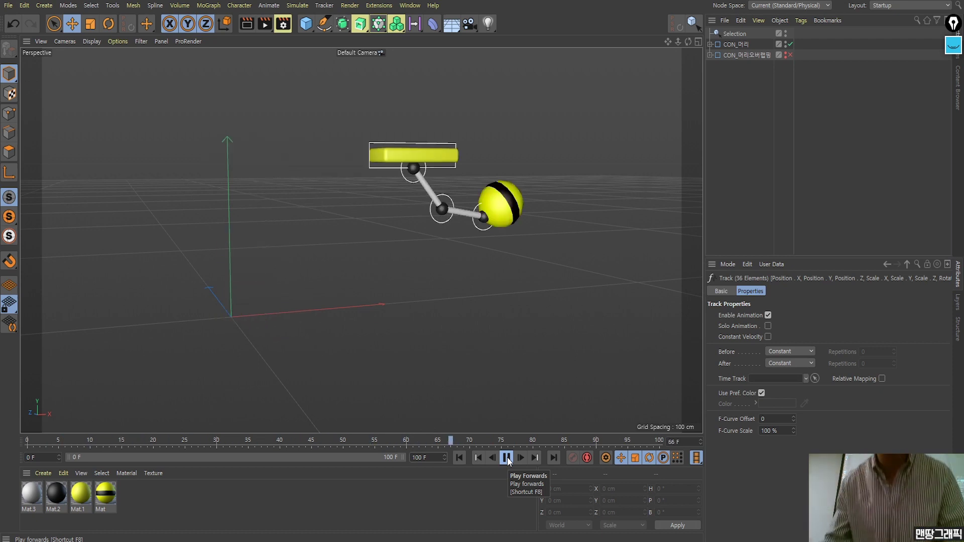
click(507, 457)
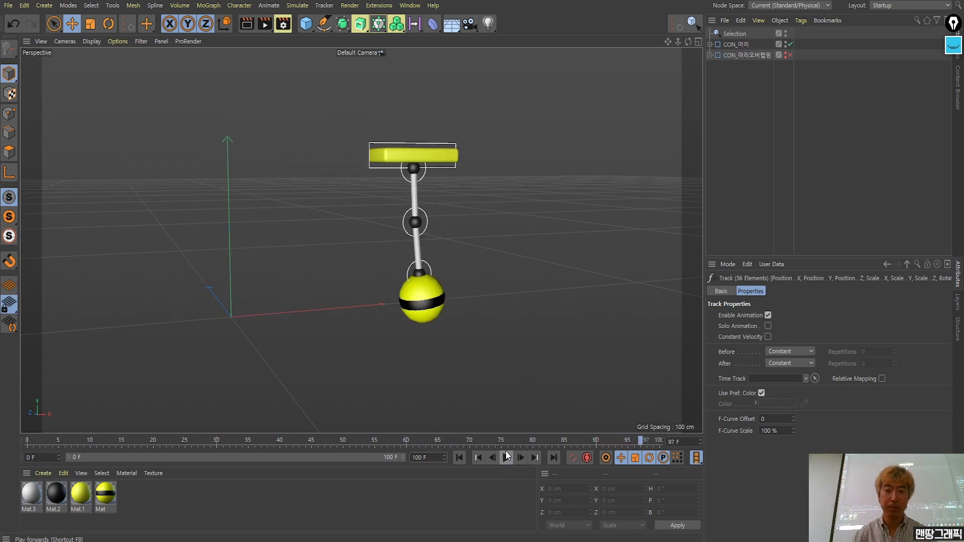
click(709, 44)
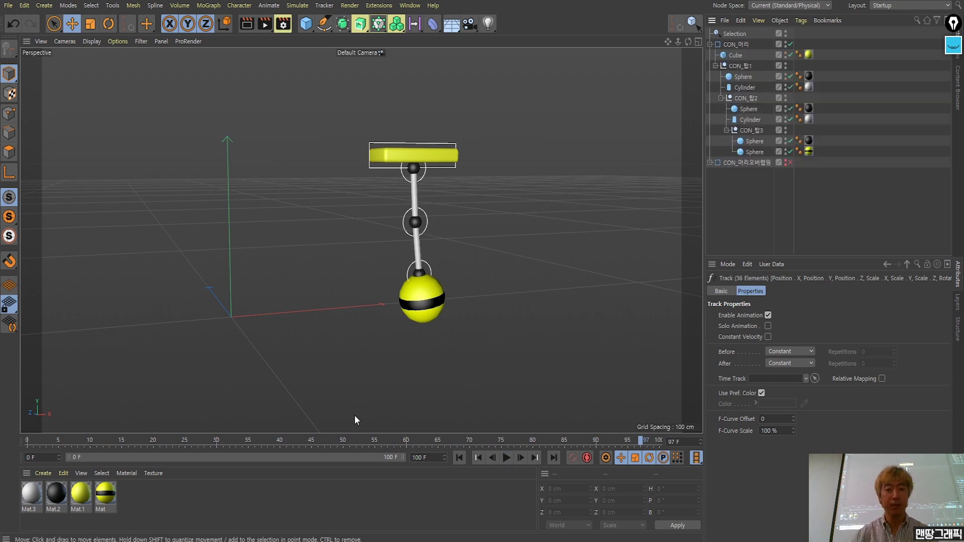
drag(362, 440, 501, 441)
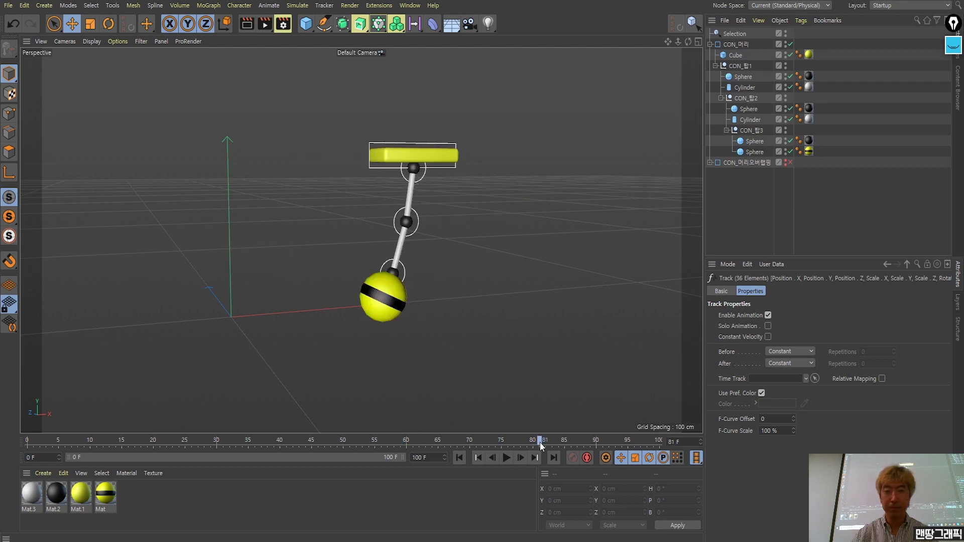
click(741, 66)
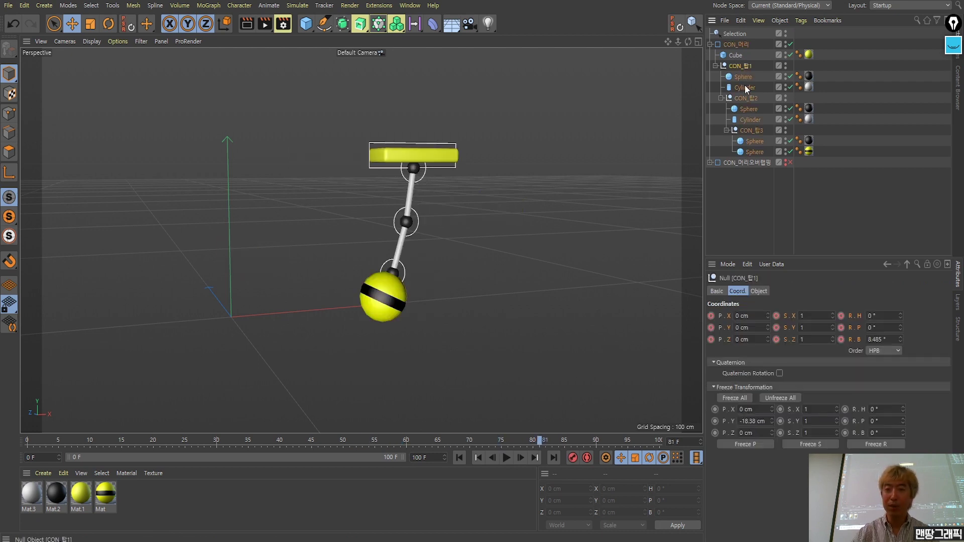
ctrl+click(747, 98)
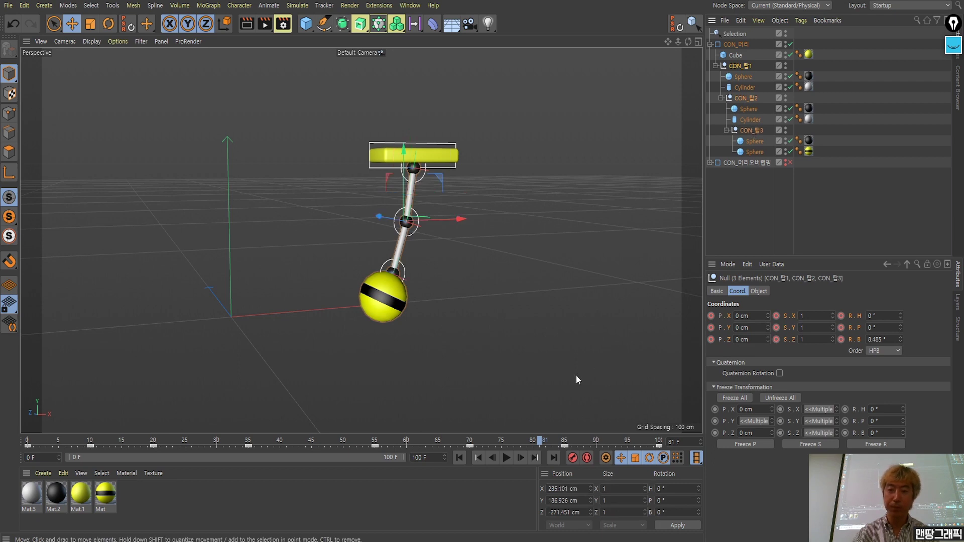
mouse_move(544, 441)
mouse_down()
mouse_move(567, 441)
mouse_move(471, 446)
mouse_up()
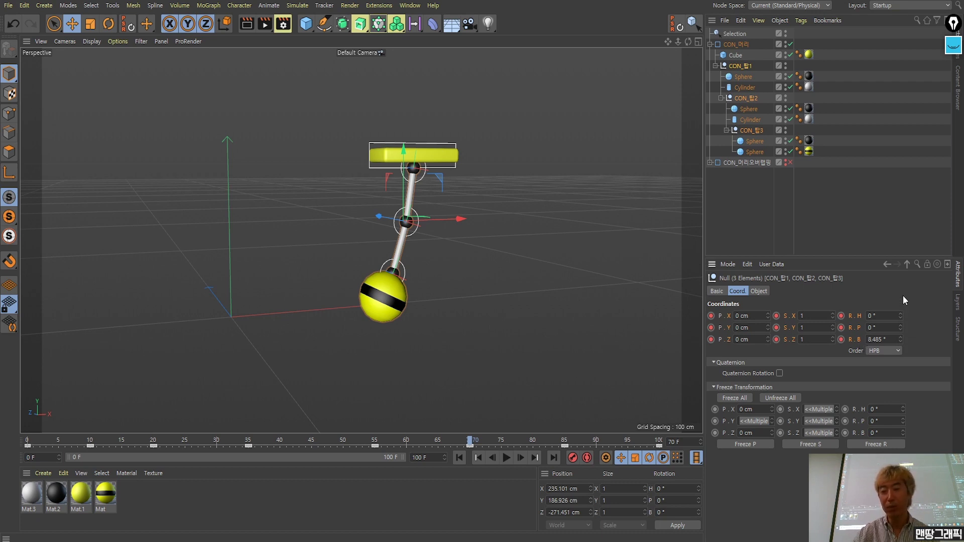
drag(899, 338, 901, 342)
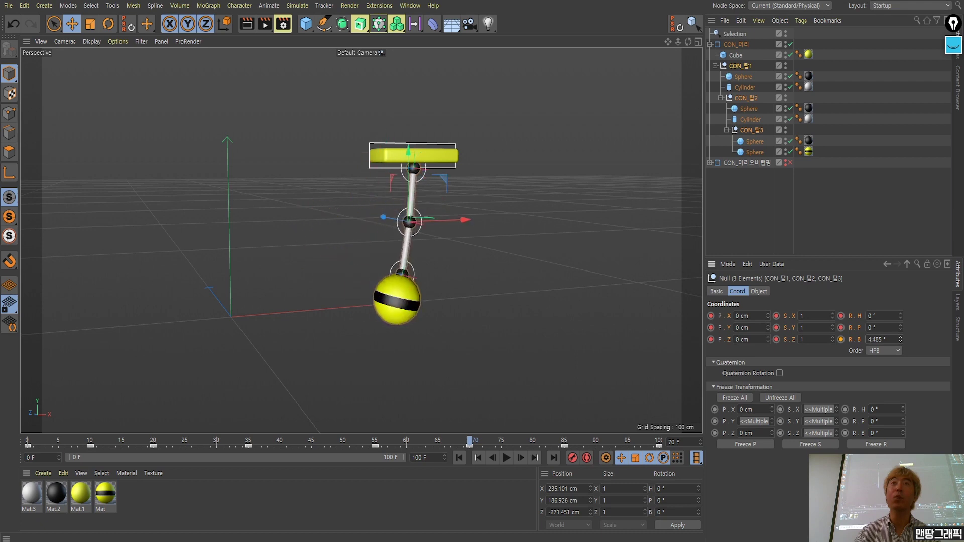
drag(901, 340, 901, 332)
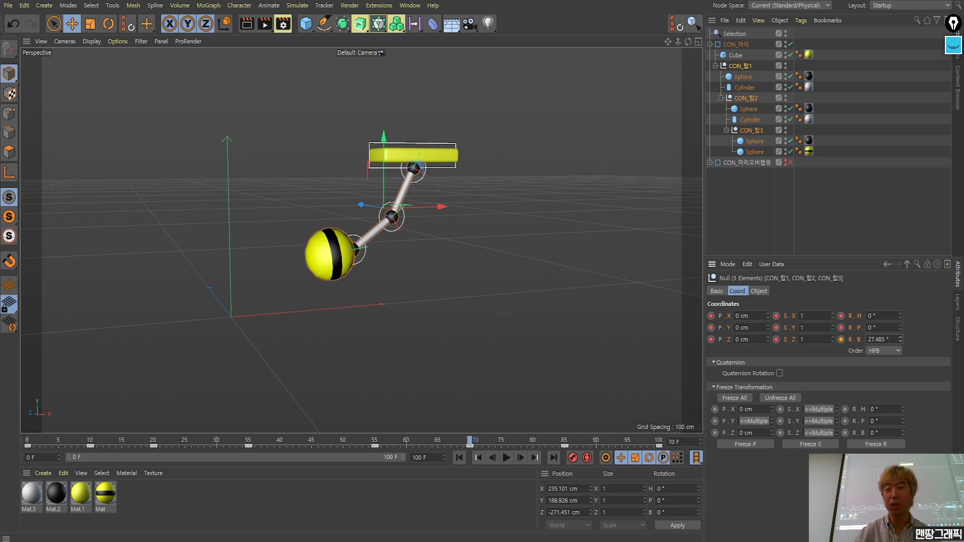
key(ctrl+z)
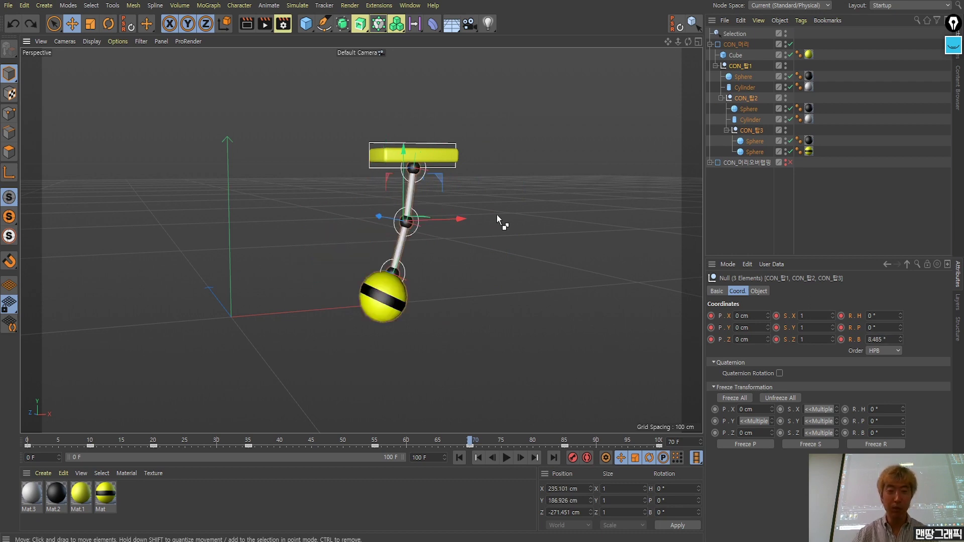
key(ctrl+z)
key(ctrl+z)
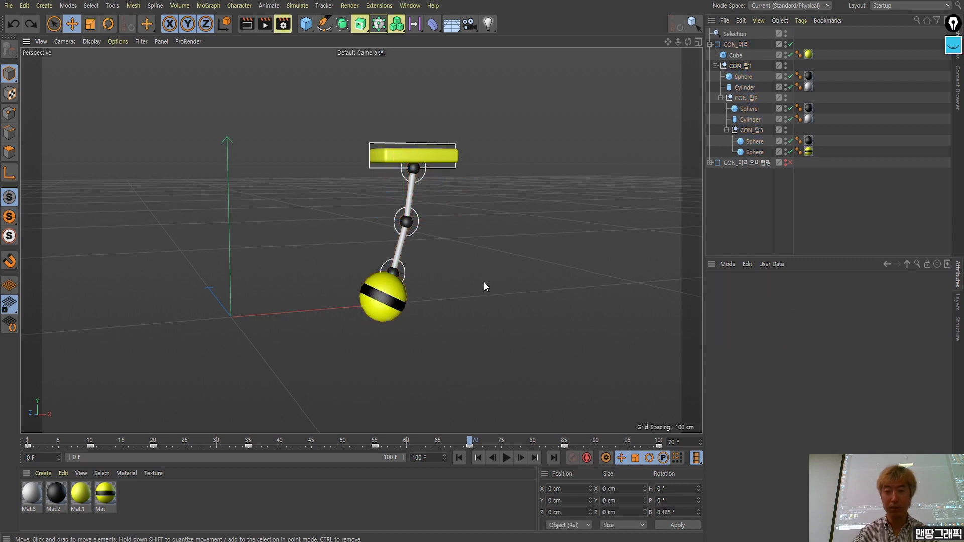
drag(469, 442, 58, 442)
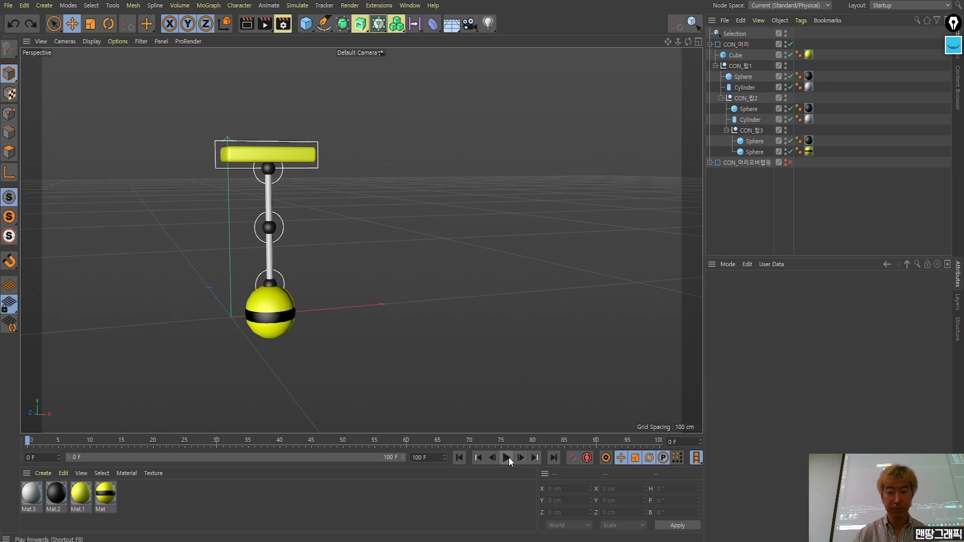
click(506, 457)
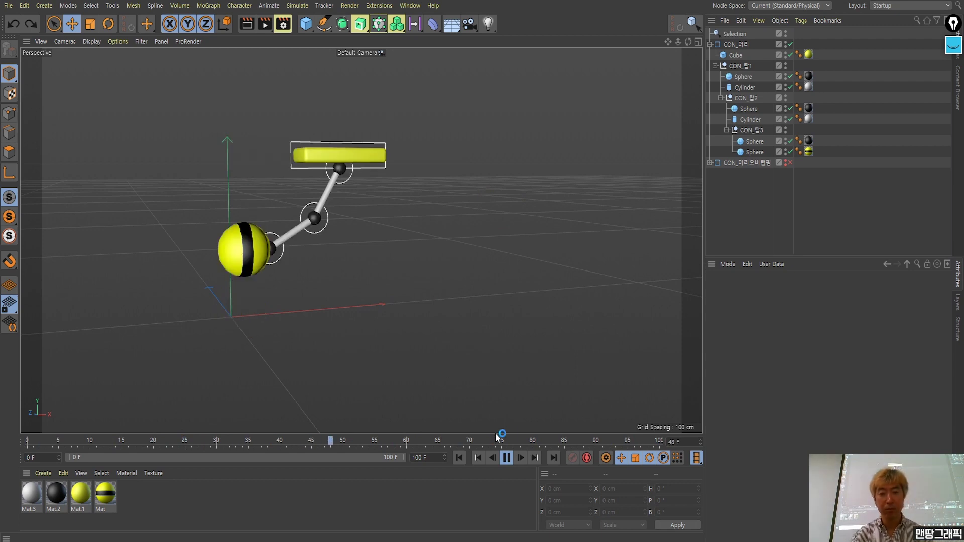
click(506, 459)
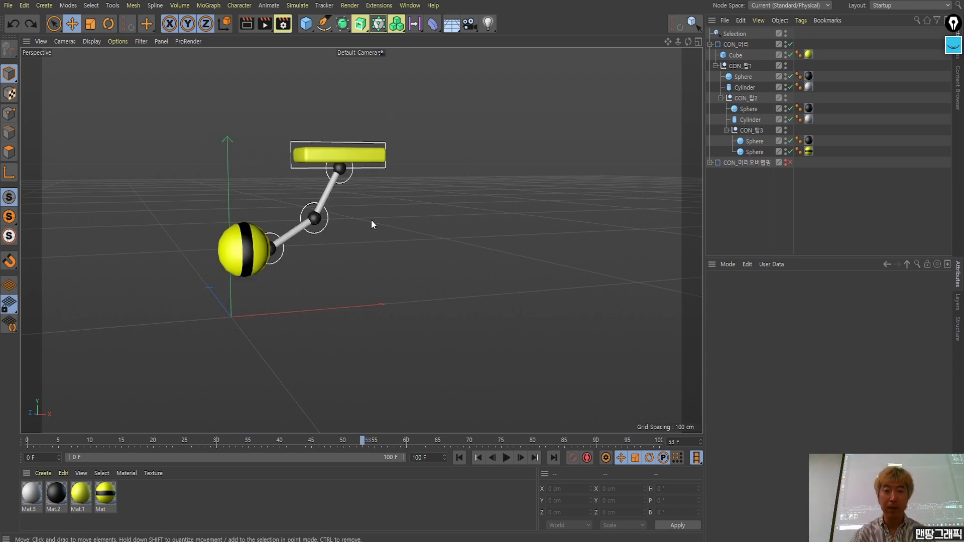
click(342, 184)
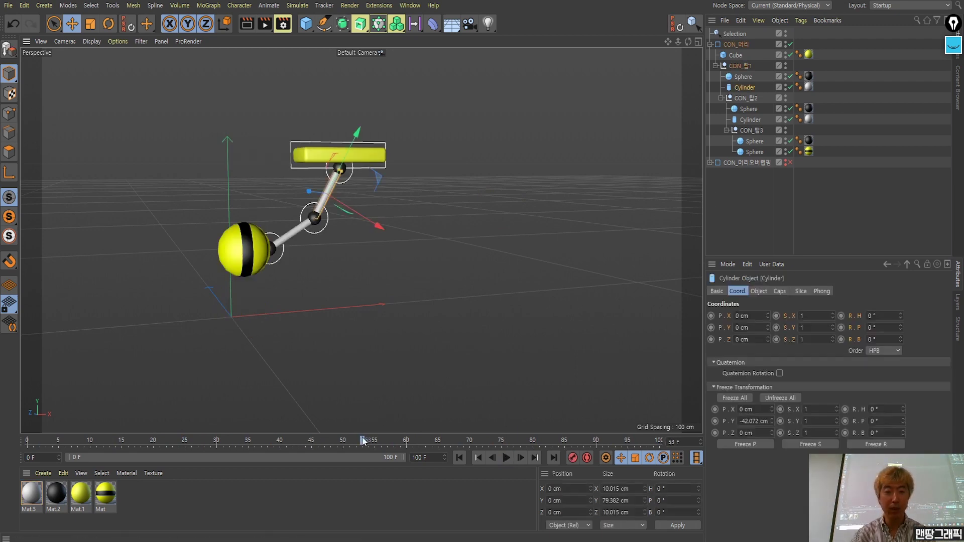
mouse_move(255, 433)
mouse_down()
mouse_move(203, 432)
mouse_move(257, 439)
mouse_up()
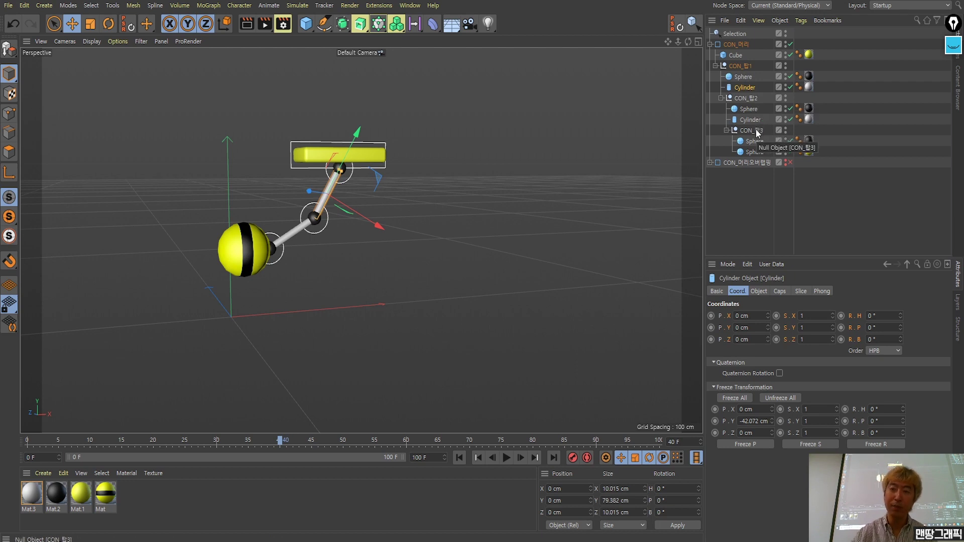
Select joints CON_탑1, CON_탑2 and CON_탑3 and go to frame 35.
click(748, 67)
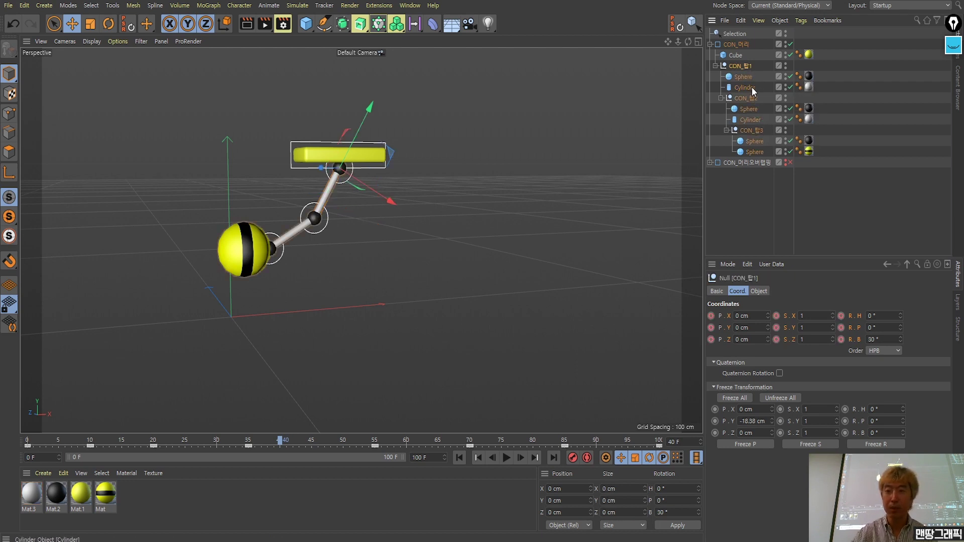
ctrl+click(749, 98)
ctrl+click(753, 131)
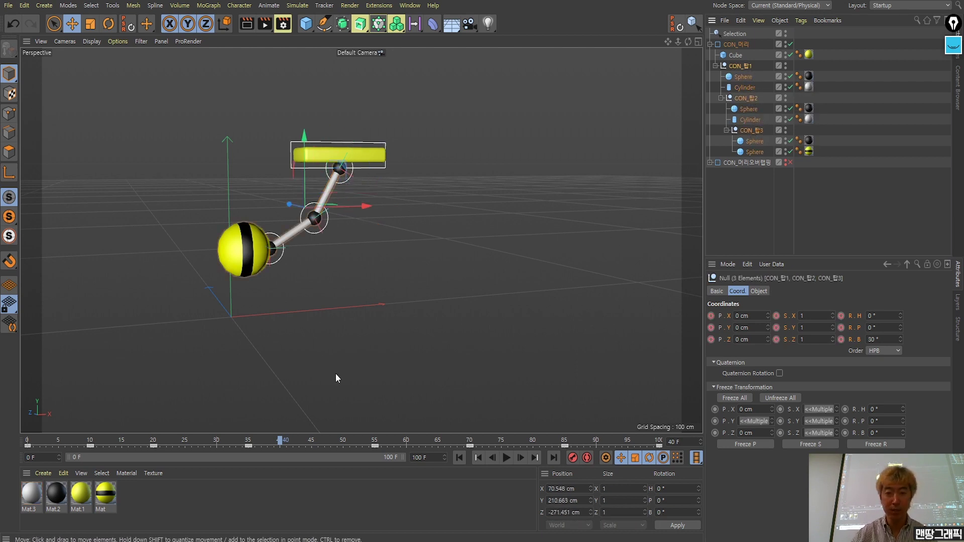
drag(254, 445, 251, 444)
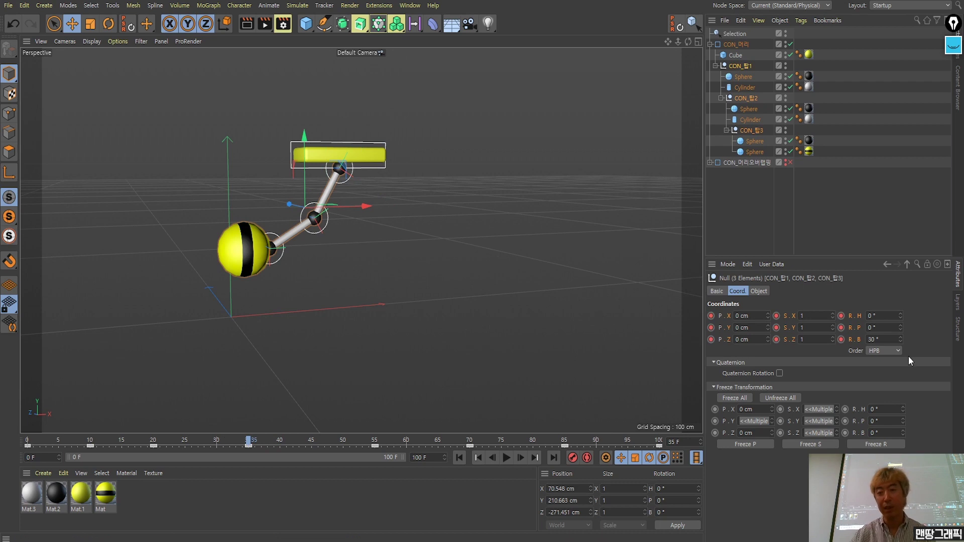
Key the joints with a 30° bank rotation at frame 35 and play it back.
mouse_move(899, 339)
mouse_down()
mouse_move(900, 351)
mouse_move(900, 336)
mouse_up()
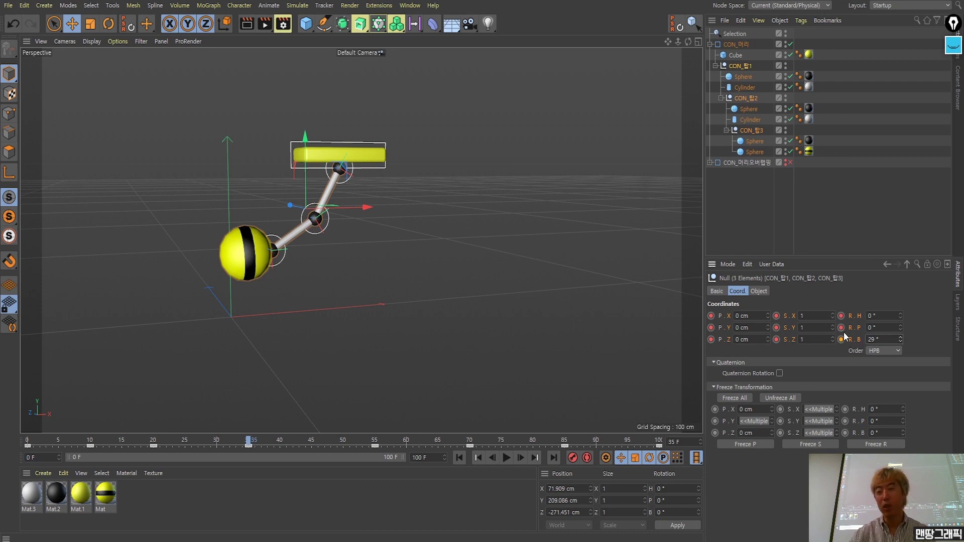
mouse_move(901, 341)
mouse_down()
mouse_move(901, 362)
mouse_move(901, 321)
mouse_move(902, 342)
mouse_up()
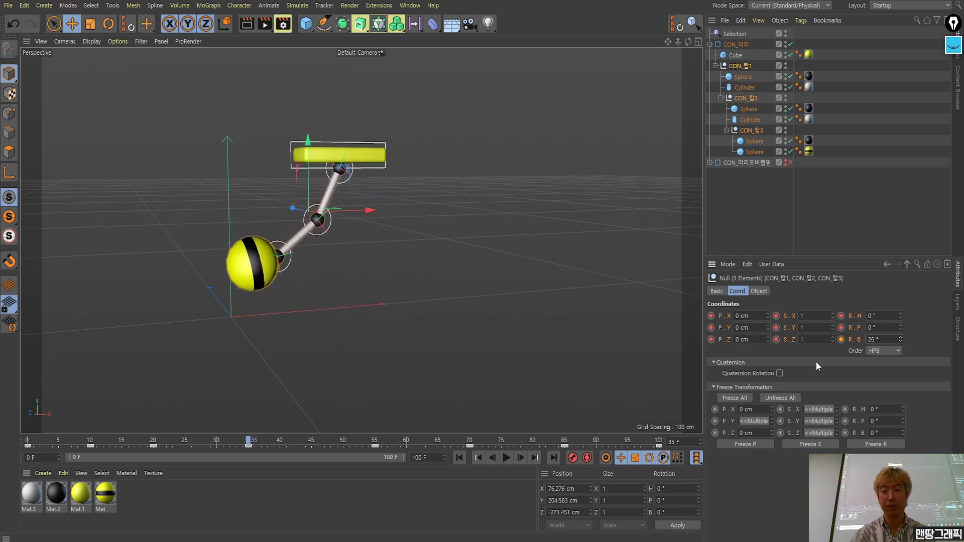
drag(816, 361, 816, 360)
text(3)
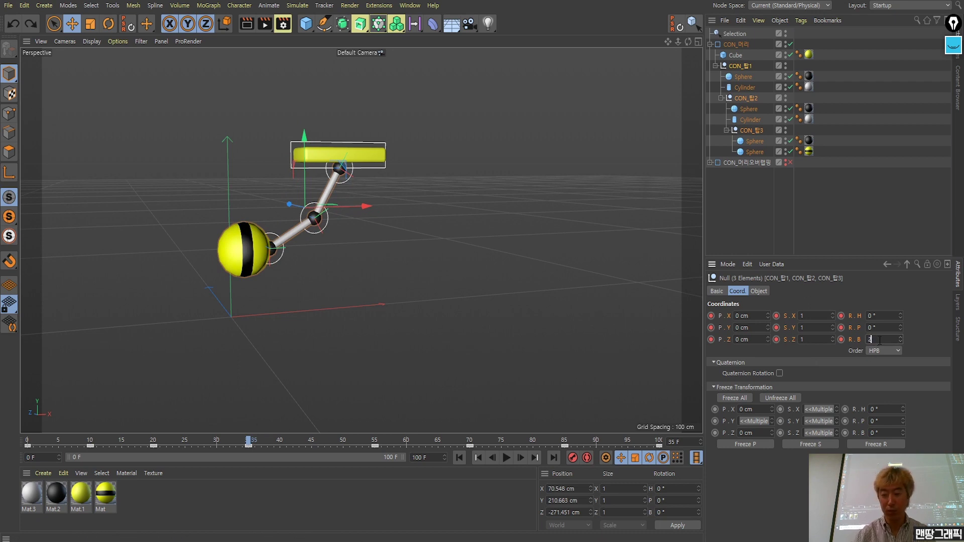
text(0)
key(Return)
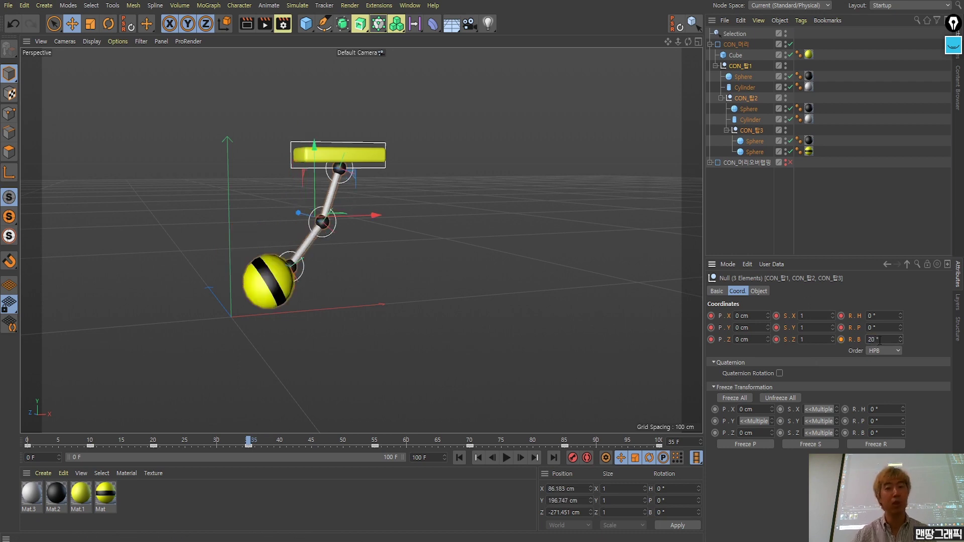
key(ctrl+z)
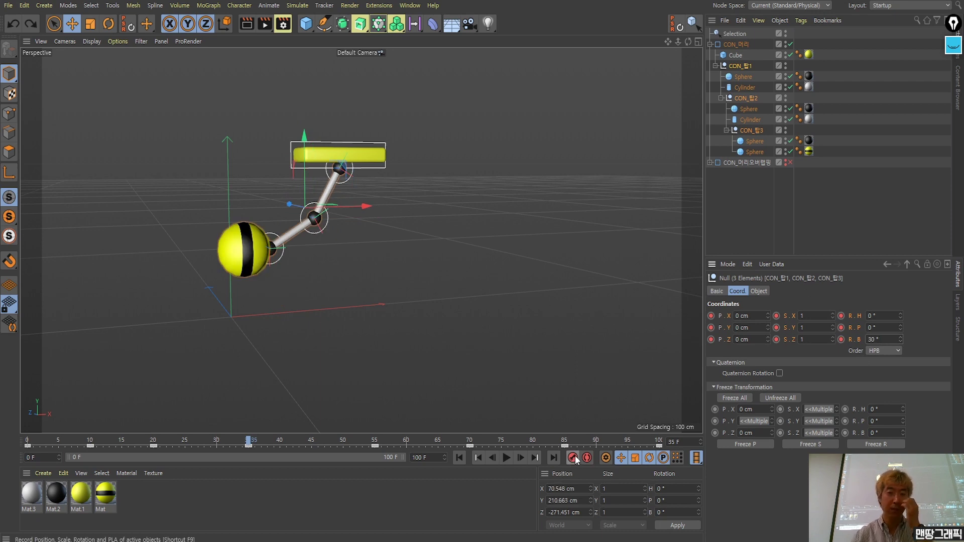
click(573, 458)
click(507, 458)
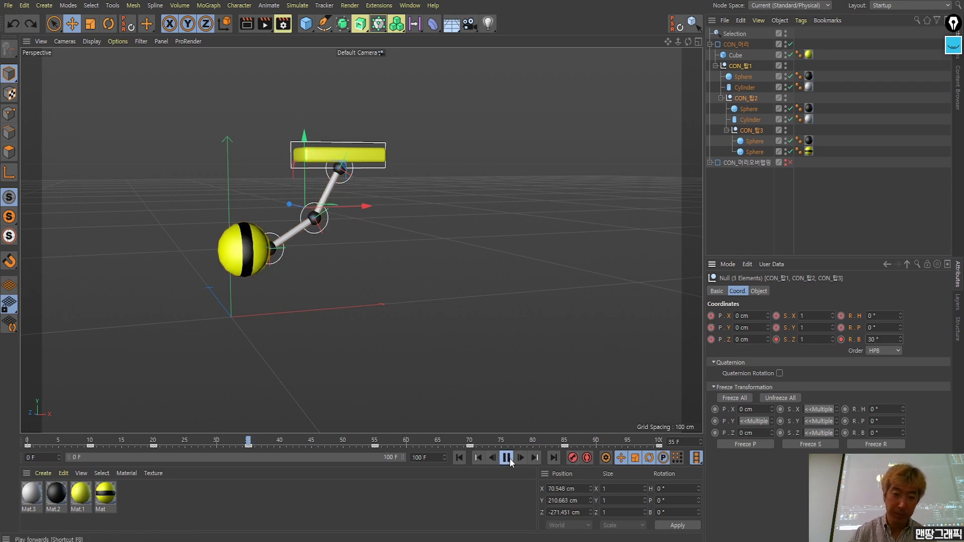